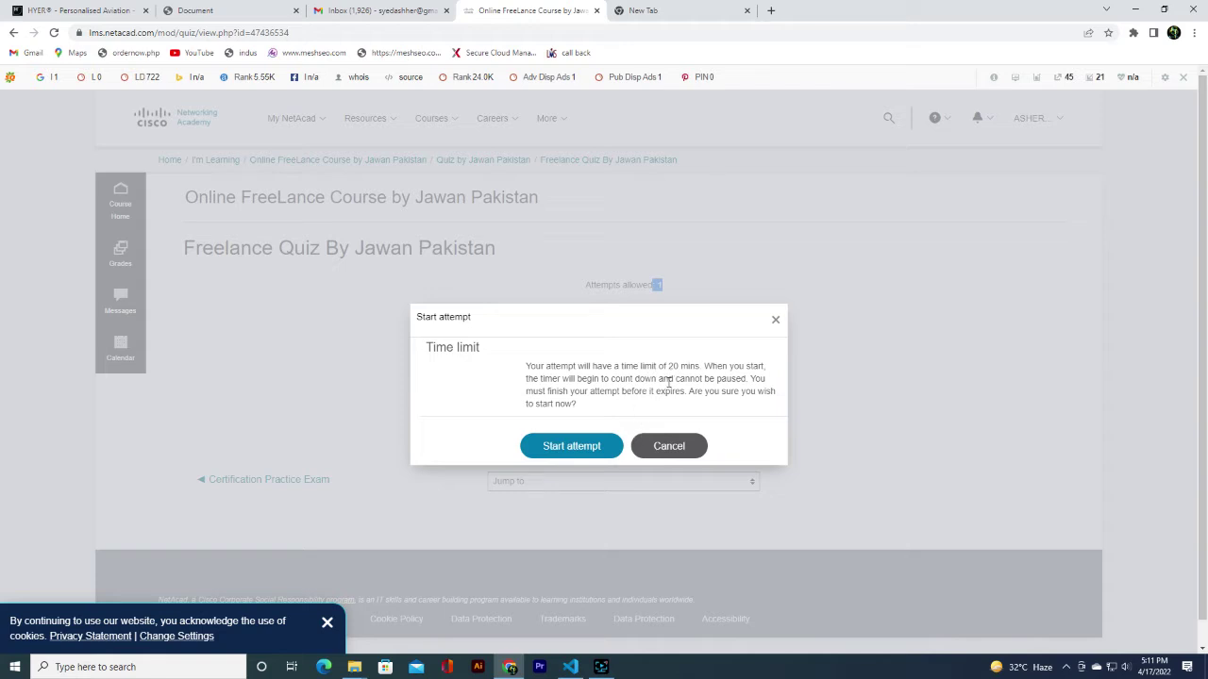
# Start the timed quiz attempt, answering question 1 with "primary" and question 2 with "your skills".
pyautogui.click(570, 452)
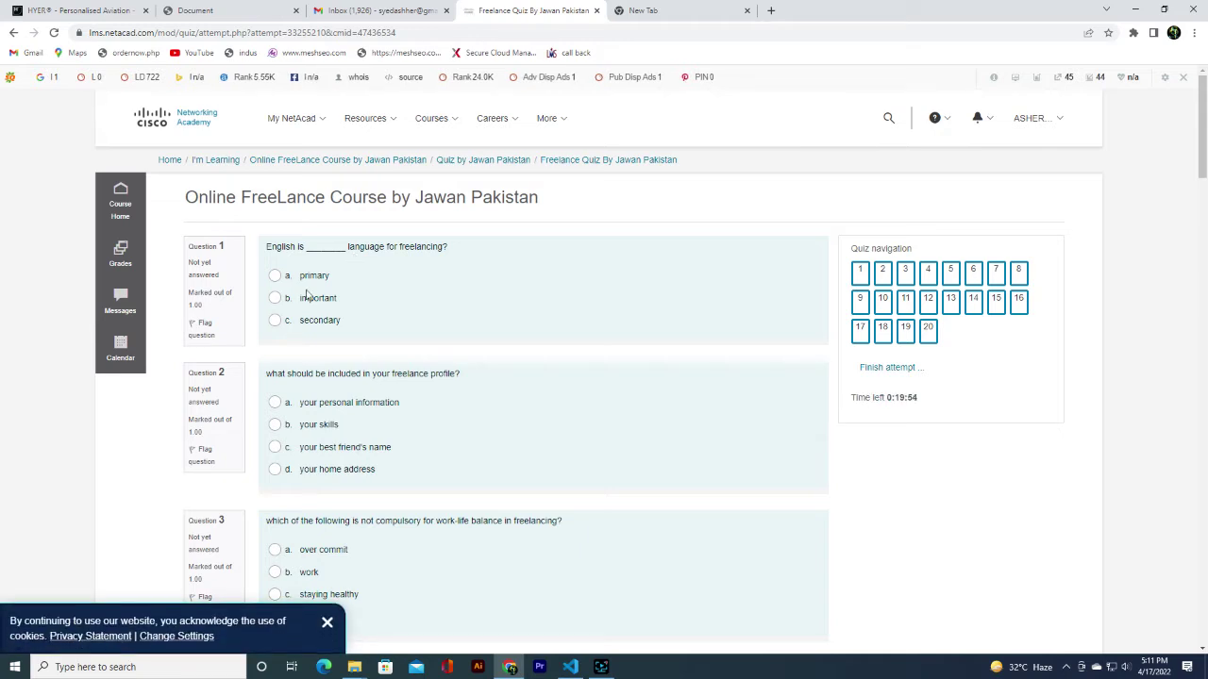
pyautogui.click(275, 276)
pyautogui.scroll(-1, 429, 372)
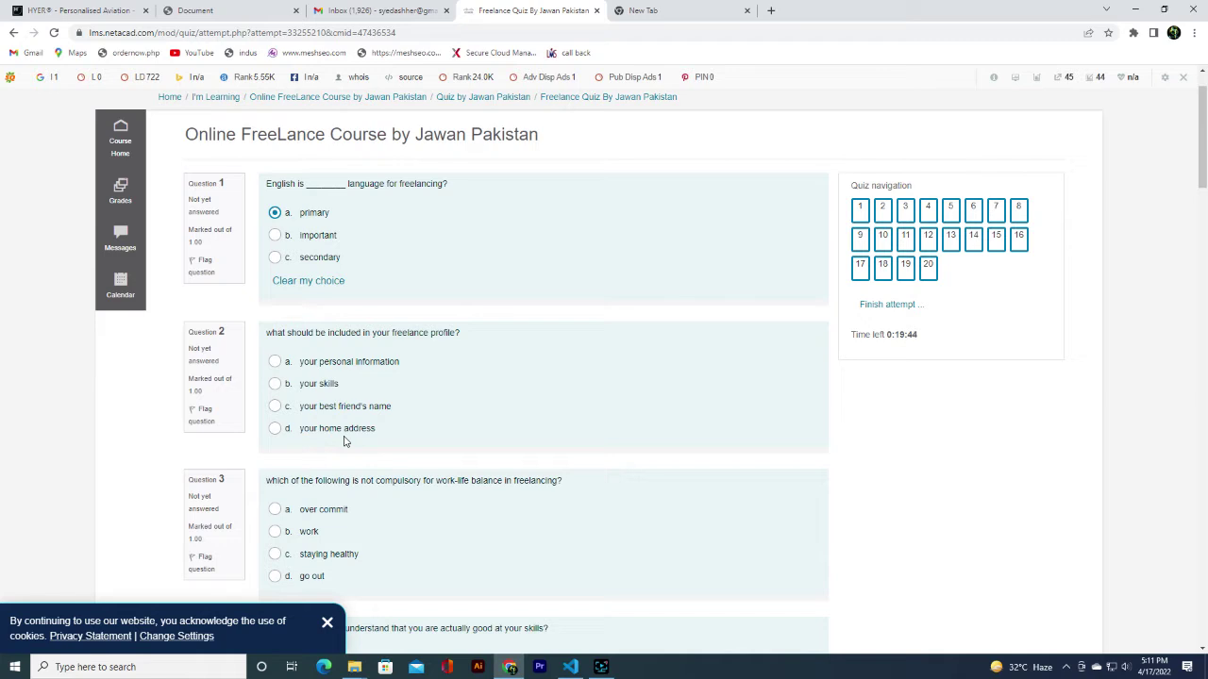
pyautogui.click(274, 384)
# Answer question 3 on work-life balance with "go out" and question 4 with "profile description".
pyautogui.scroll(-2, 396, 390)
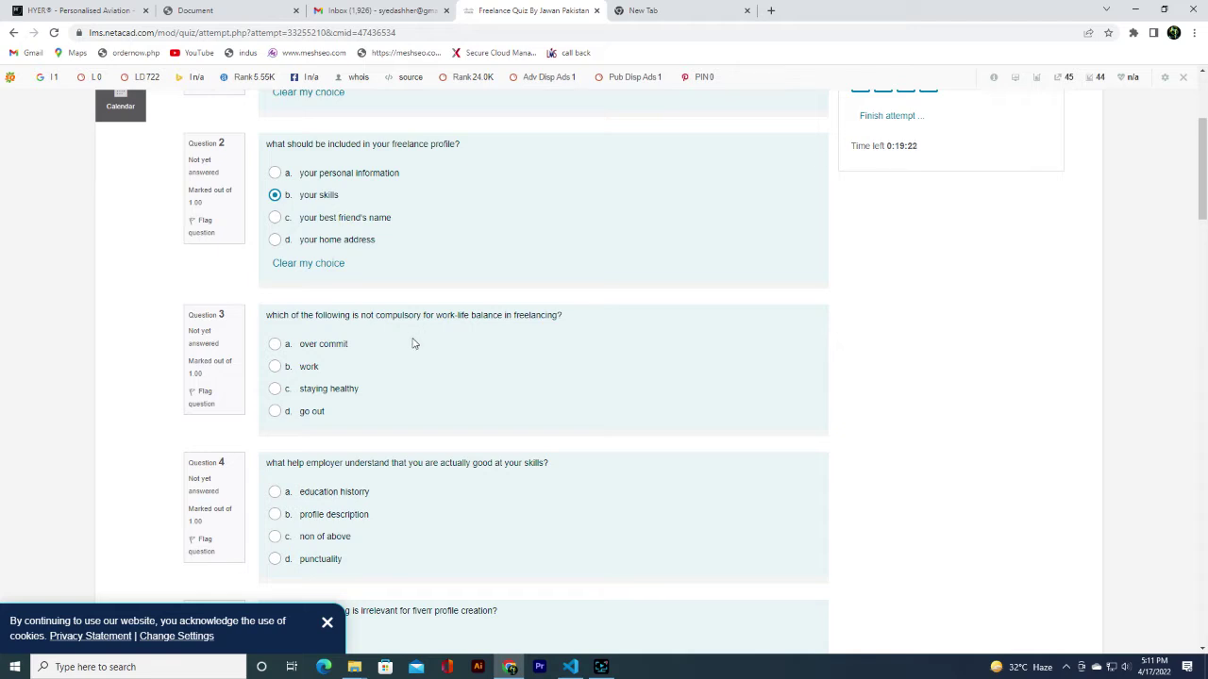
pyautogui.click(275, 412)
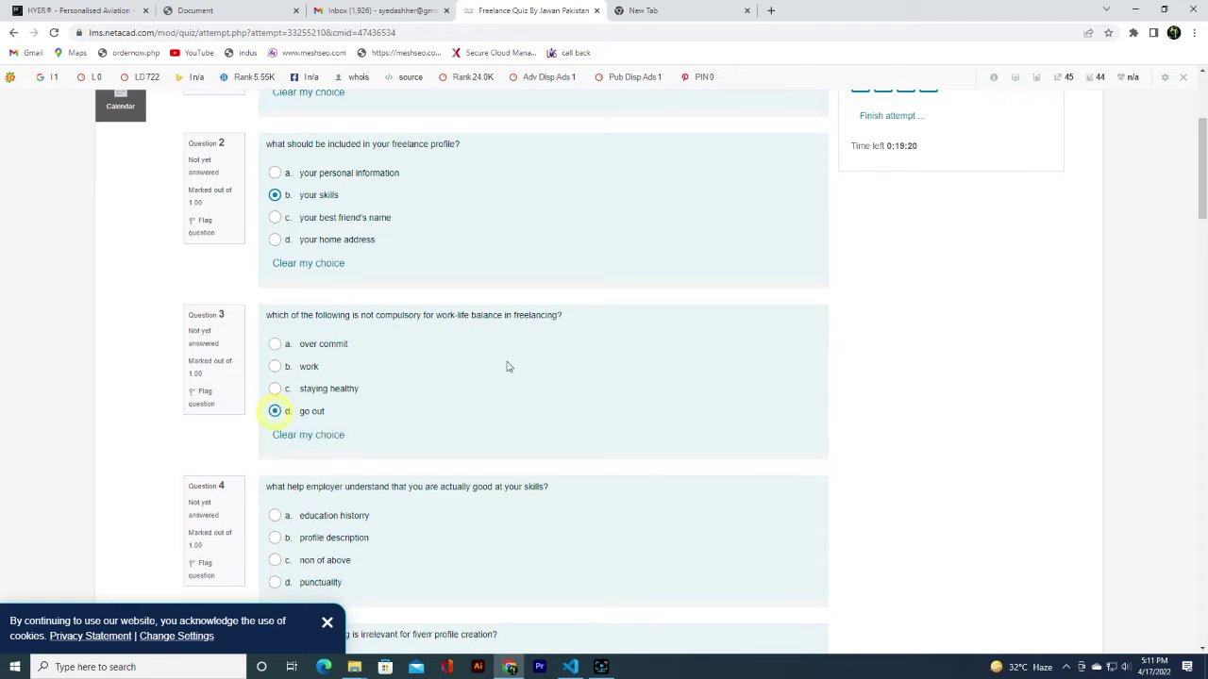
pyautogui.scroll(-1, 500, 364)
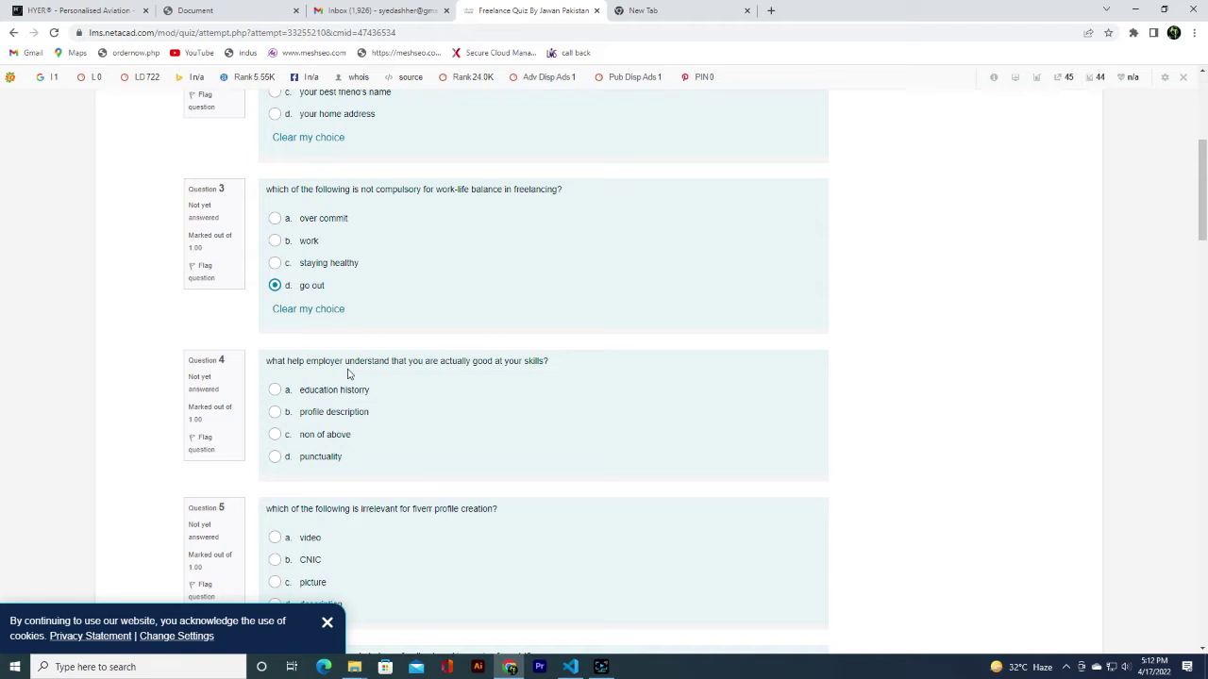
pyautogui.click(275, 412)
# Answer question 5 on Fiverr profile creation with "CNIC" and question 6 on feedback ranking with "5 stars".
pyautogui.scroll(-2, 450, 358)
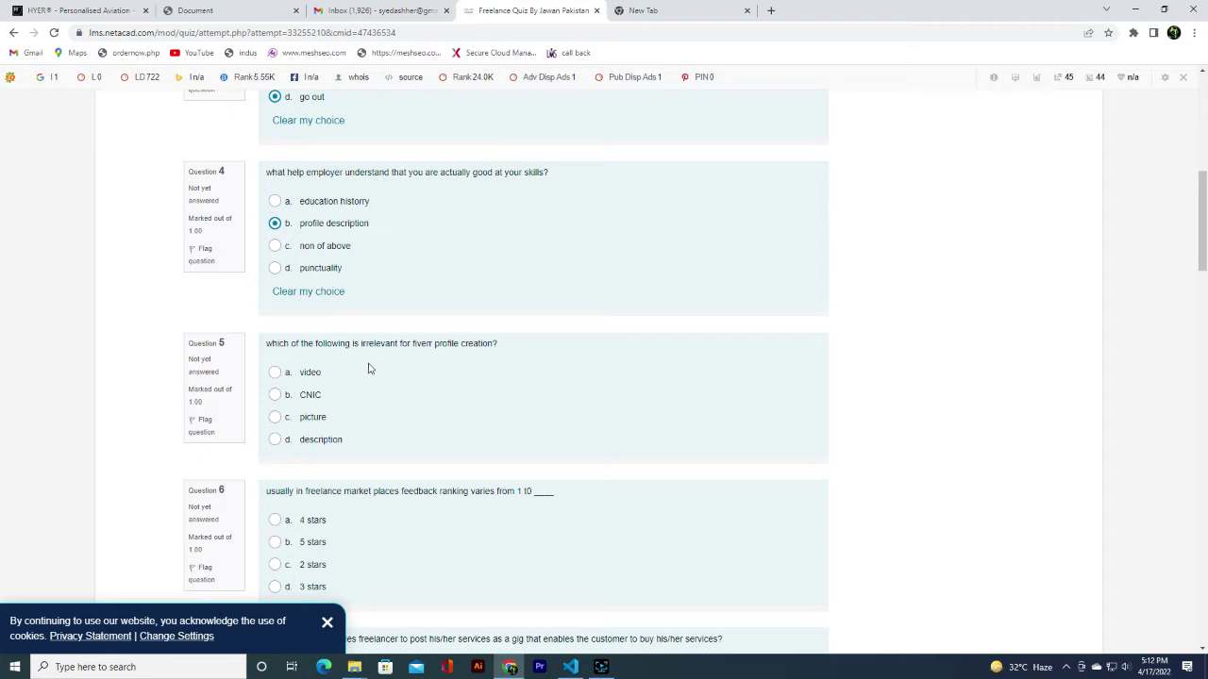
pyautogui.click(274, 400)
pyautogui.scroll(-2, 283, 396)
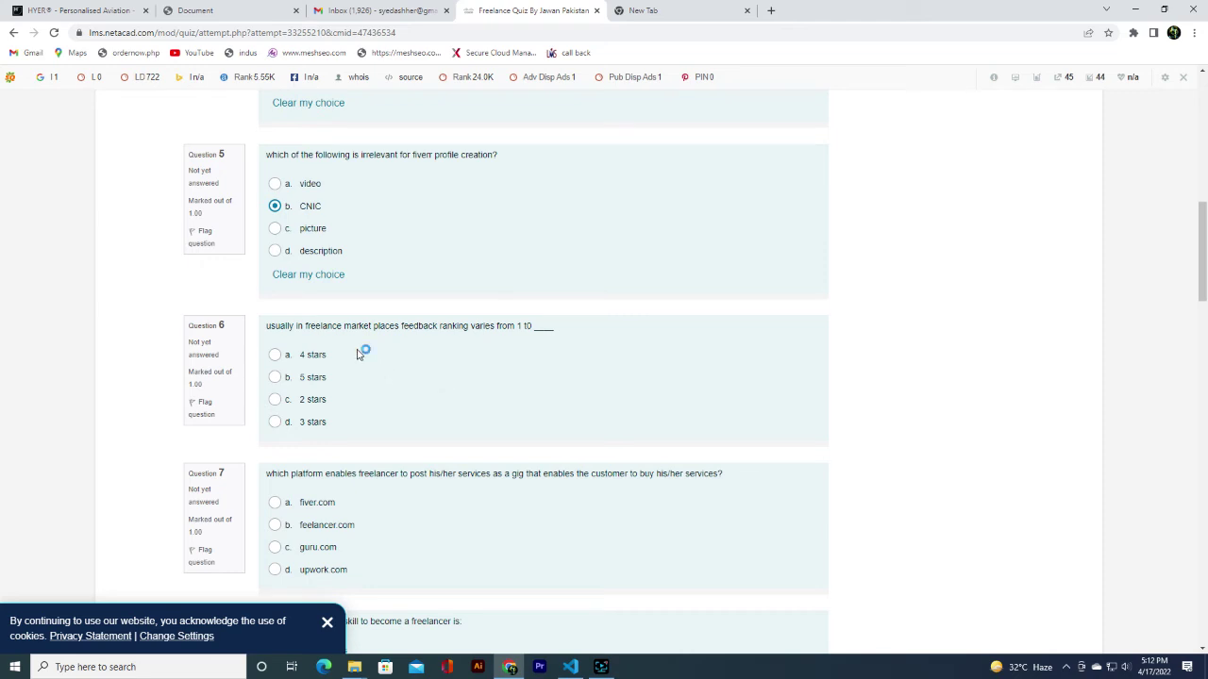
pyautogui.click(275, 377)
# Answer question 7 on the gig platform with "fiver.com" and question 8 with "communication skills".
pyautogui.scroll(-1, 454, 370)
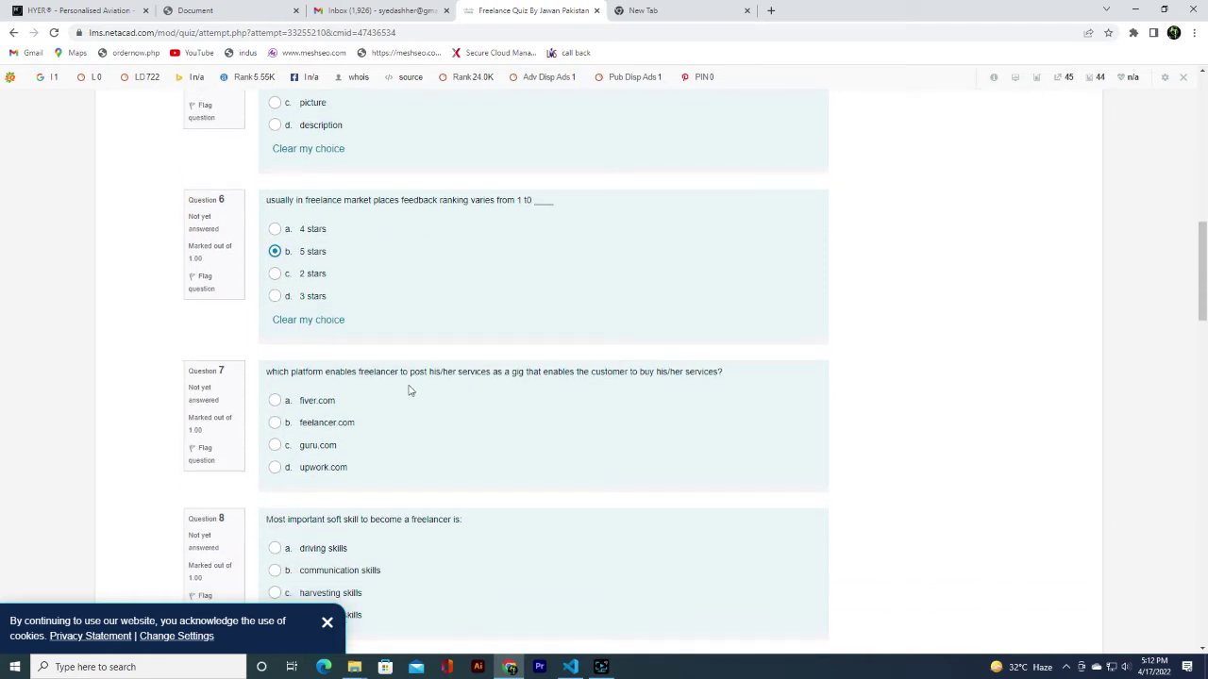
pyautogui.click(275, 400)
pyautogui.scroll(-2, 418, 406)
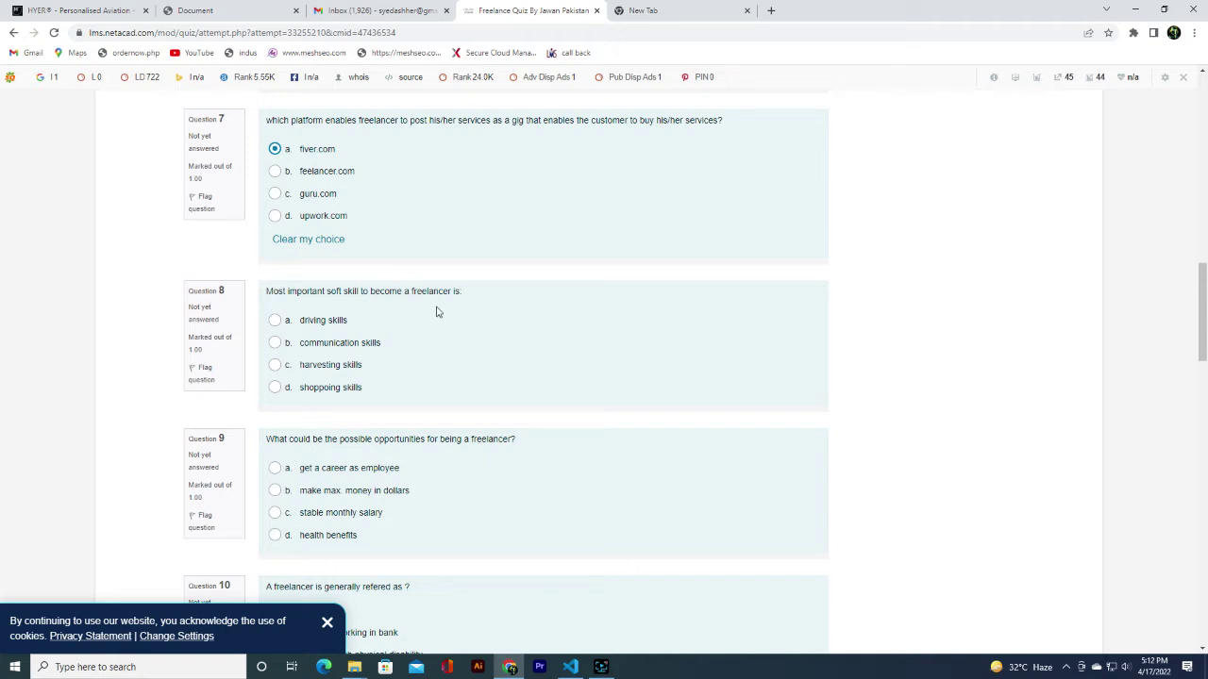
pyautogui.click(273, 343)
# Answer question 9 with "make max. money in dollars" and question 10 with "self employed person".
pyautogui.scroll(-2, 418, 323)
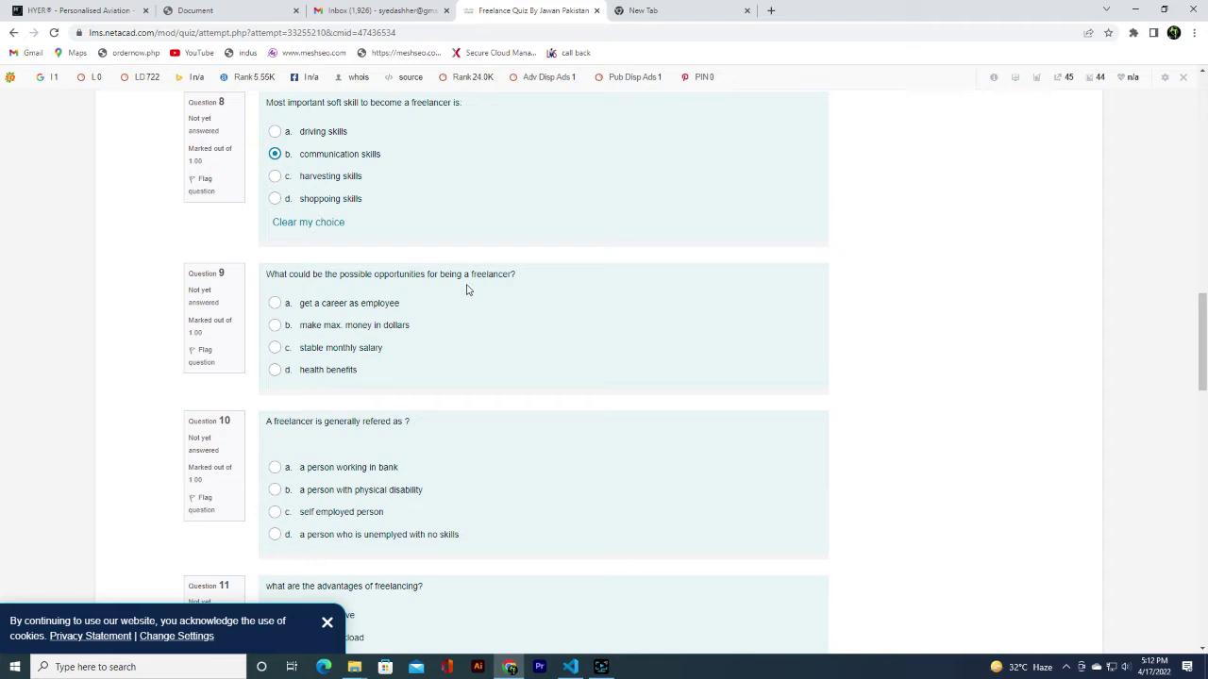
pyautogui.click(273, 324)
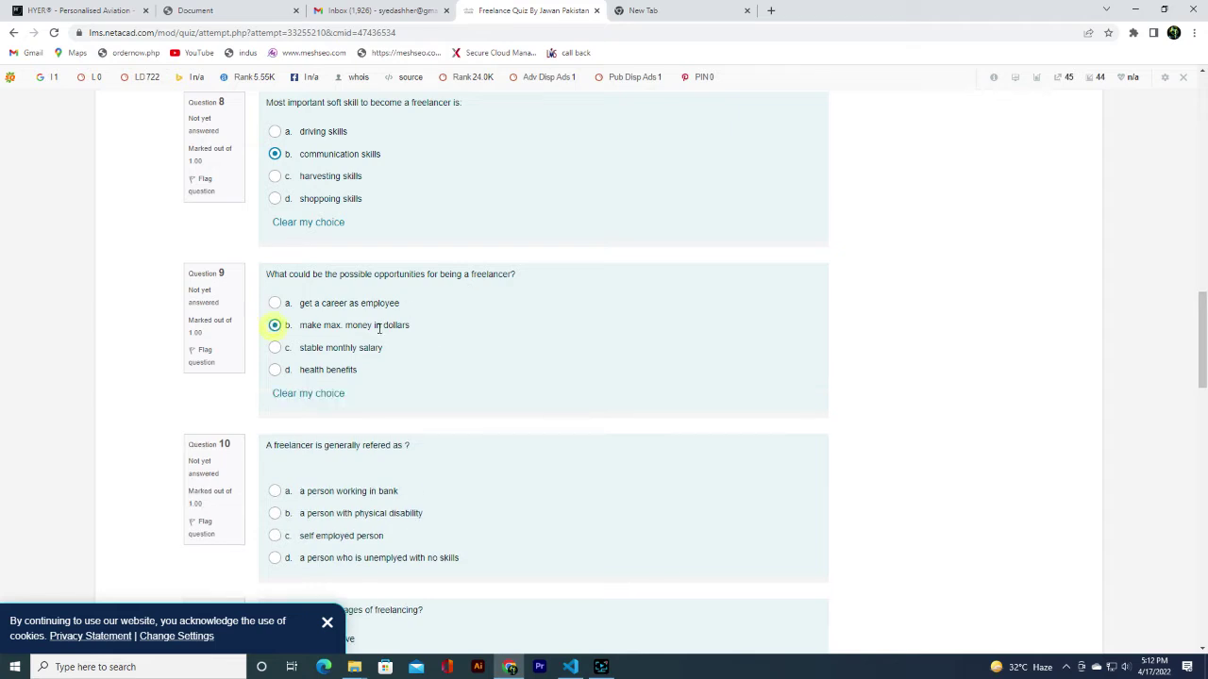
pyautogui.scroll(-2, 428, 343)
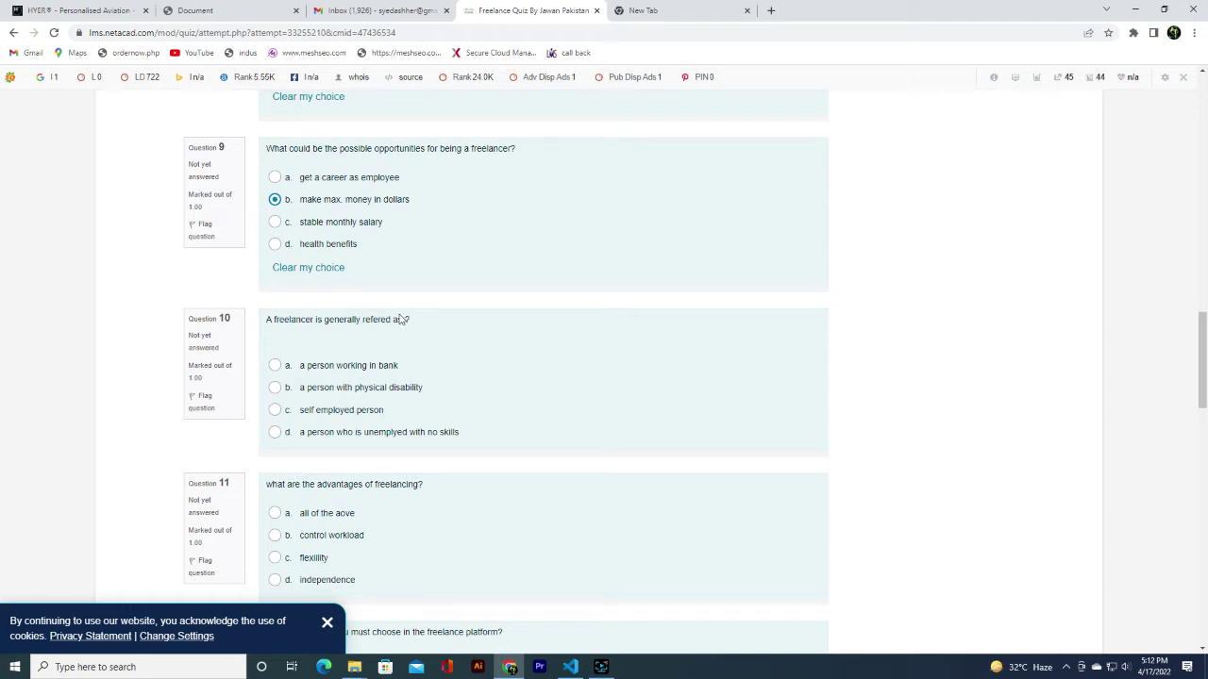
pyautogui.click(275, 409)
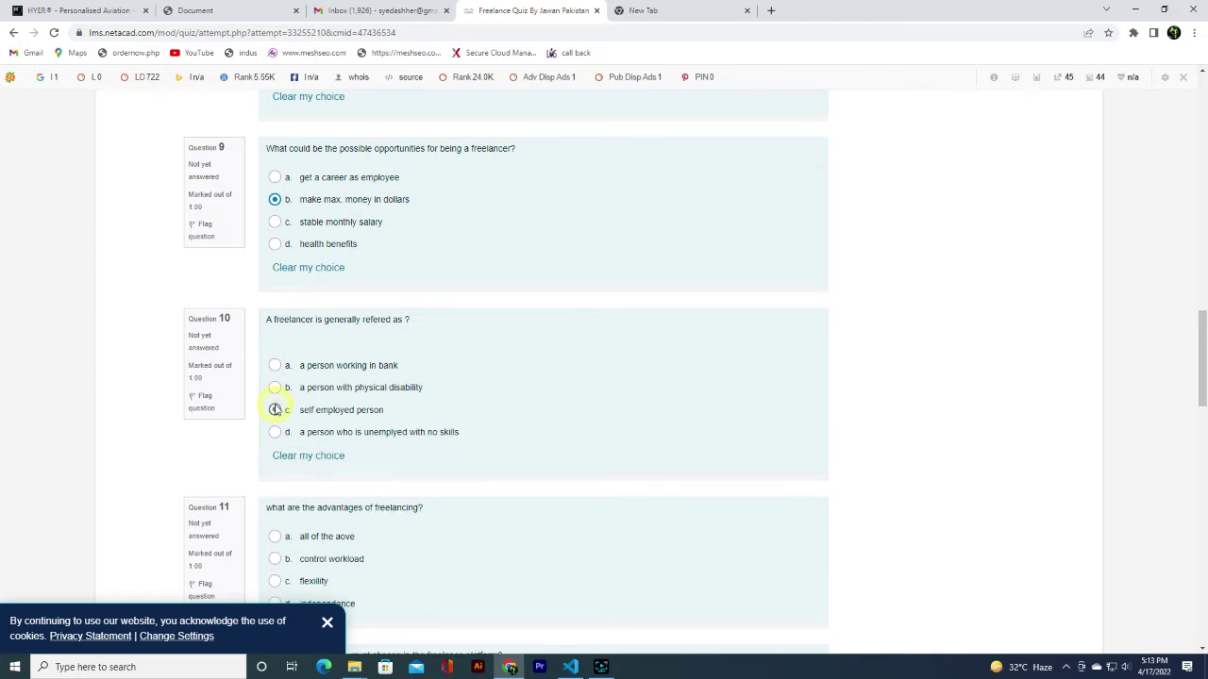
# Answer question 11 on freelancing advantages with "all of the aove" and question 12 on job type with "all of above".
pyautogui.scroll(-2, 430, 362)
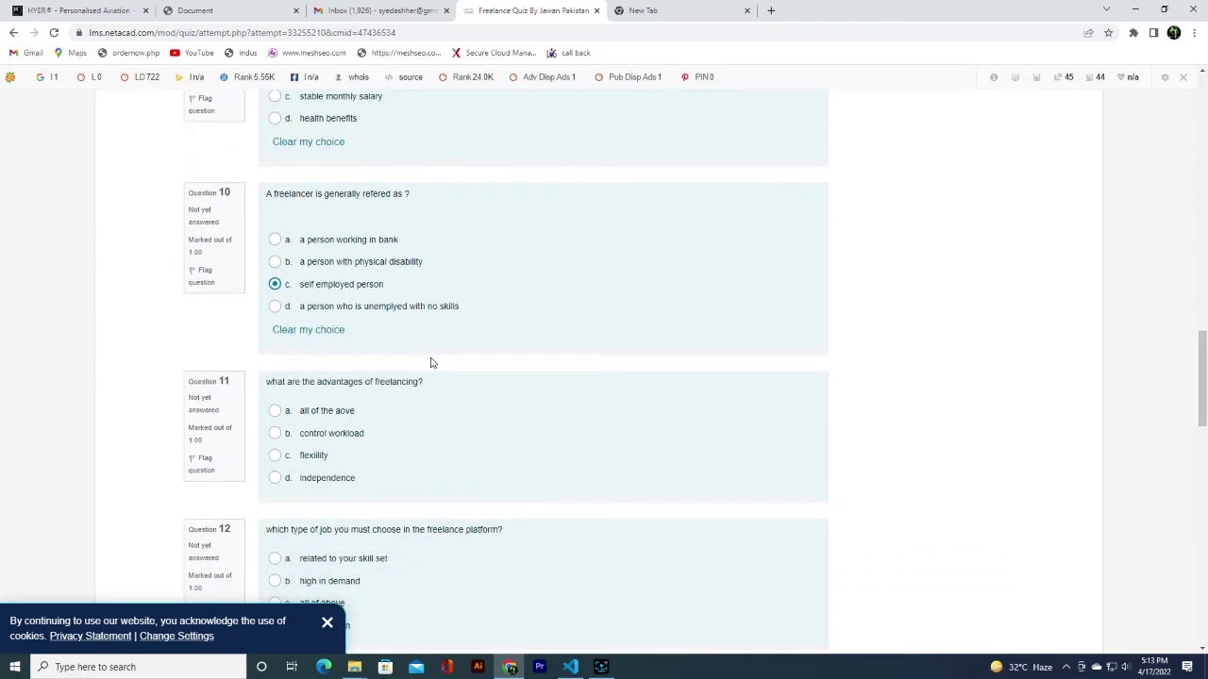
pyautogui.scroll(-1, 397, 369)
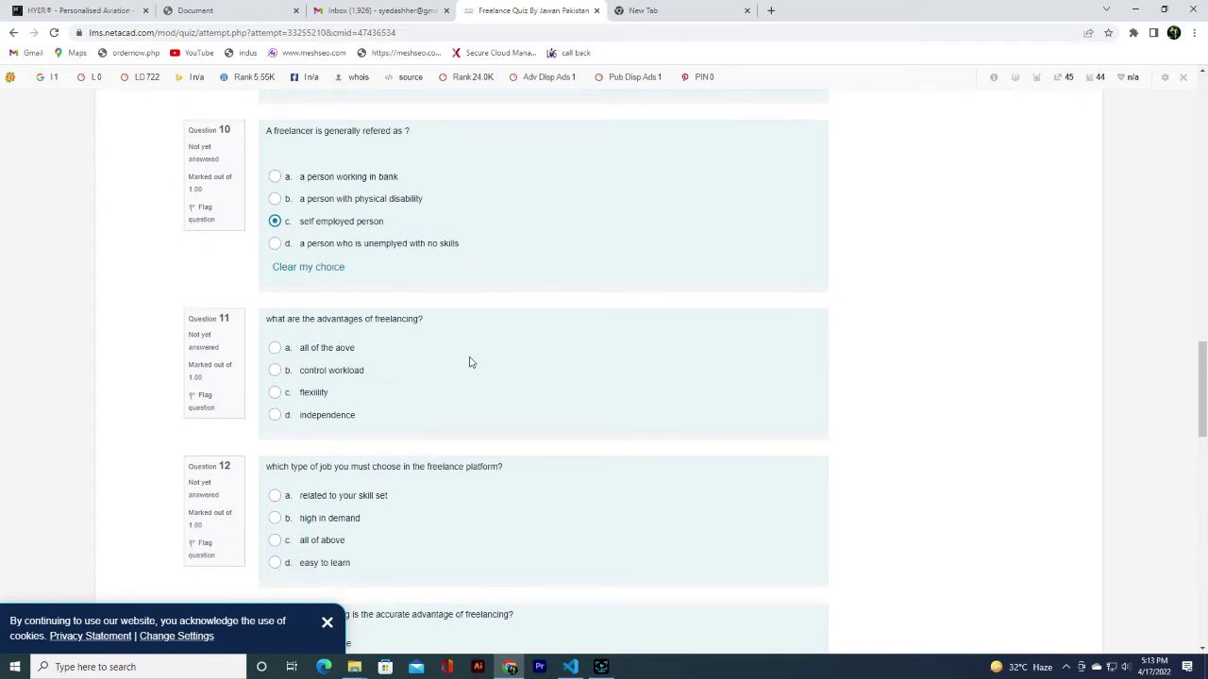
pyautogui.click(274, 347)
pyautogui.scroll(-3, 399, 382)
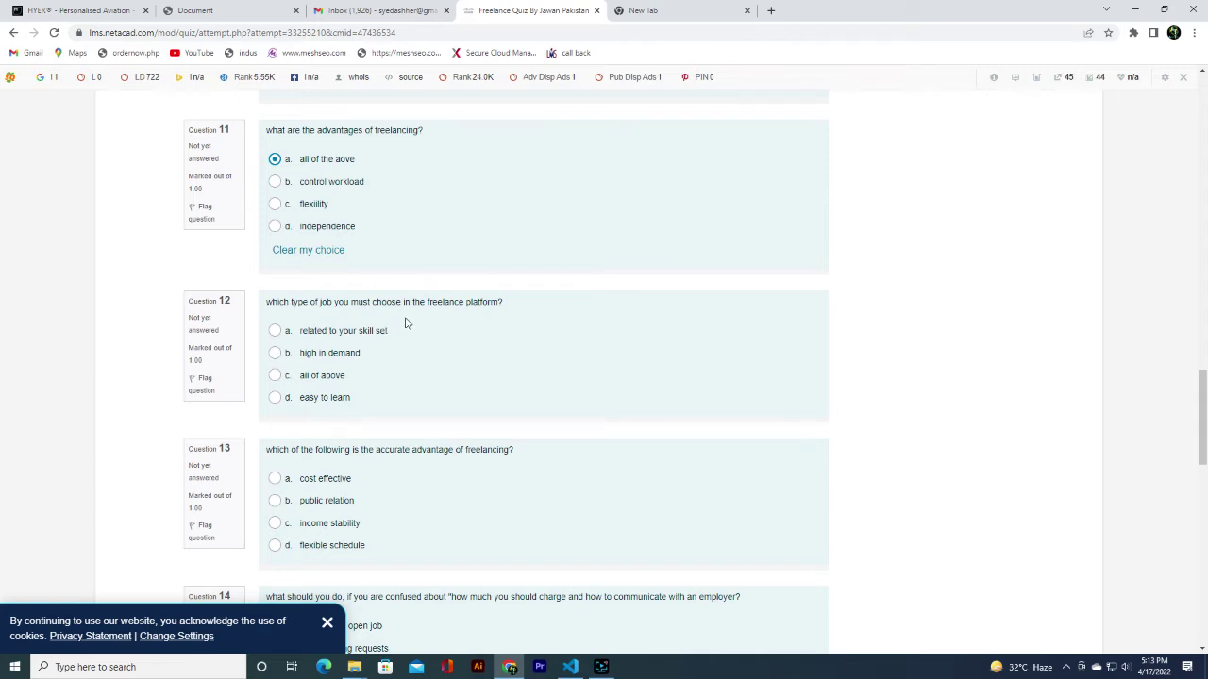
pyautogui.click(275, 376)
# Answer question 13 on the accurate advantage of freelancing with "flexible schedule" after trying "income stability".
pyautogui.scroll(-2, 390, 377)
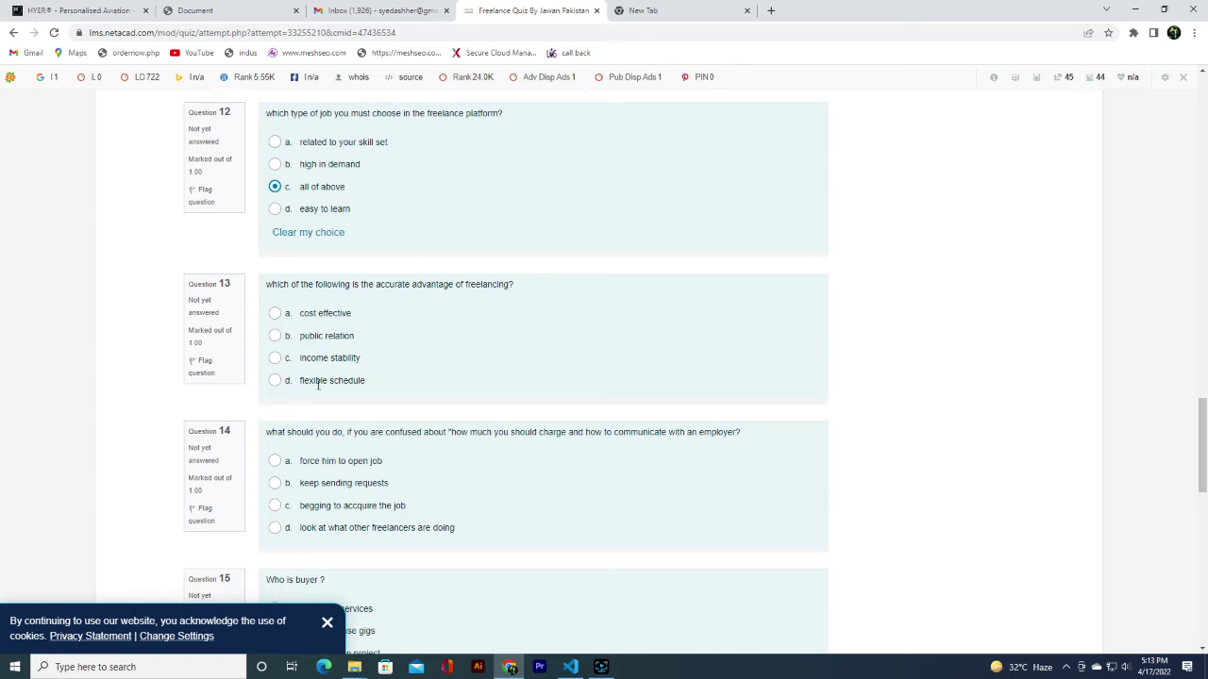
pyautogui.moveTo(302, 380); pyautogui.dragTo(396, 383)
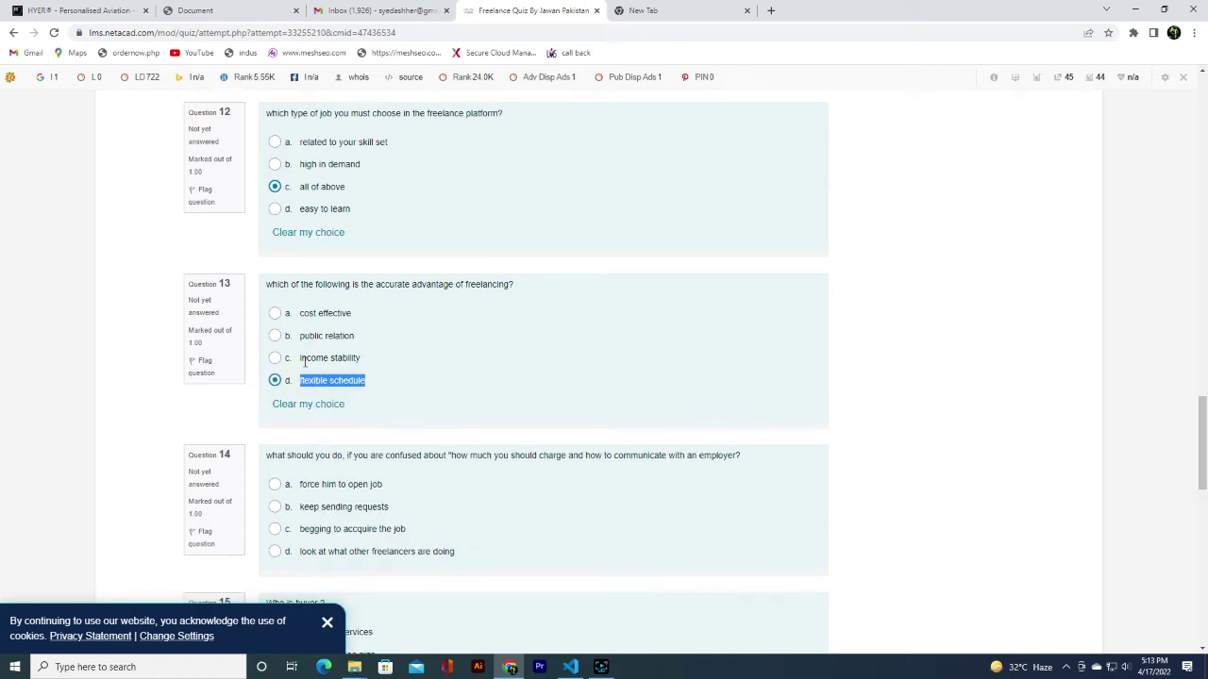
pyautogui.moveTo(300, 358); pyautogui.dragTo(422, 365)
pyautogui.click(274, 358)
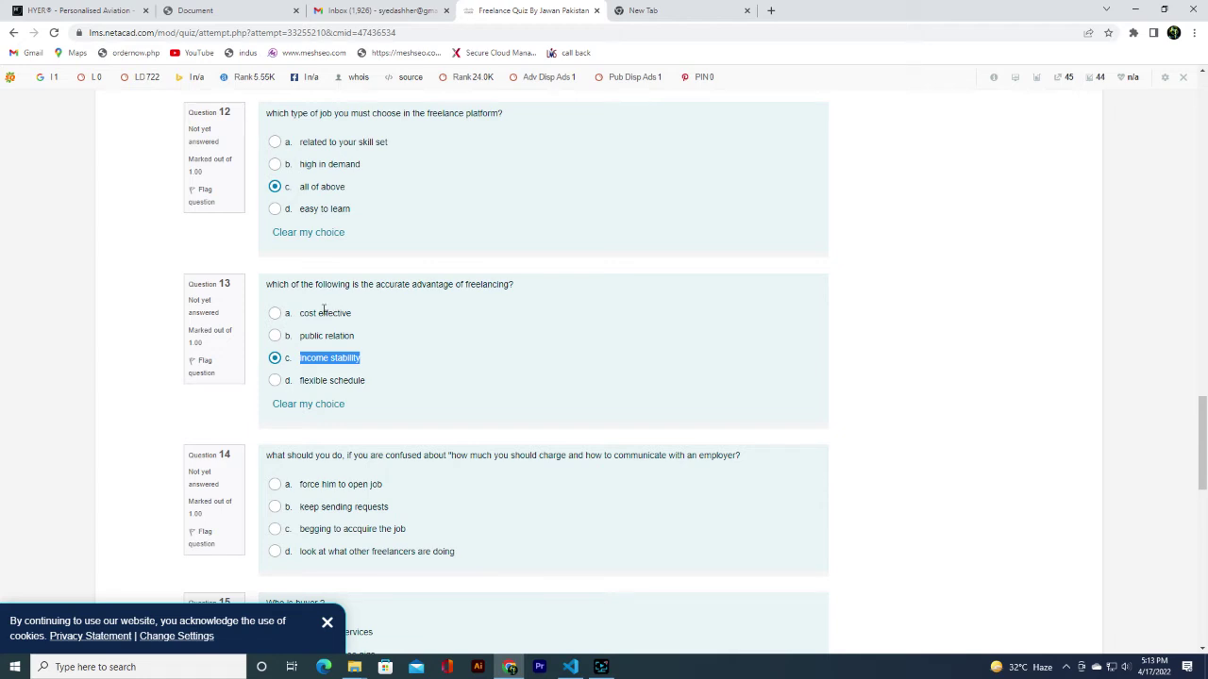
pyautogui.click(275, 380)
# Answer question 14 with "look at what other freelancers are doing" and question 15 with "Who purchase gigs".
pyautogui.scroll(-2, 393, 358)
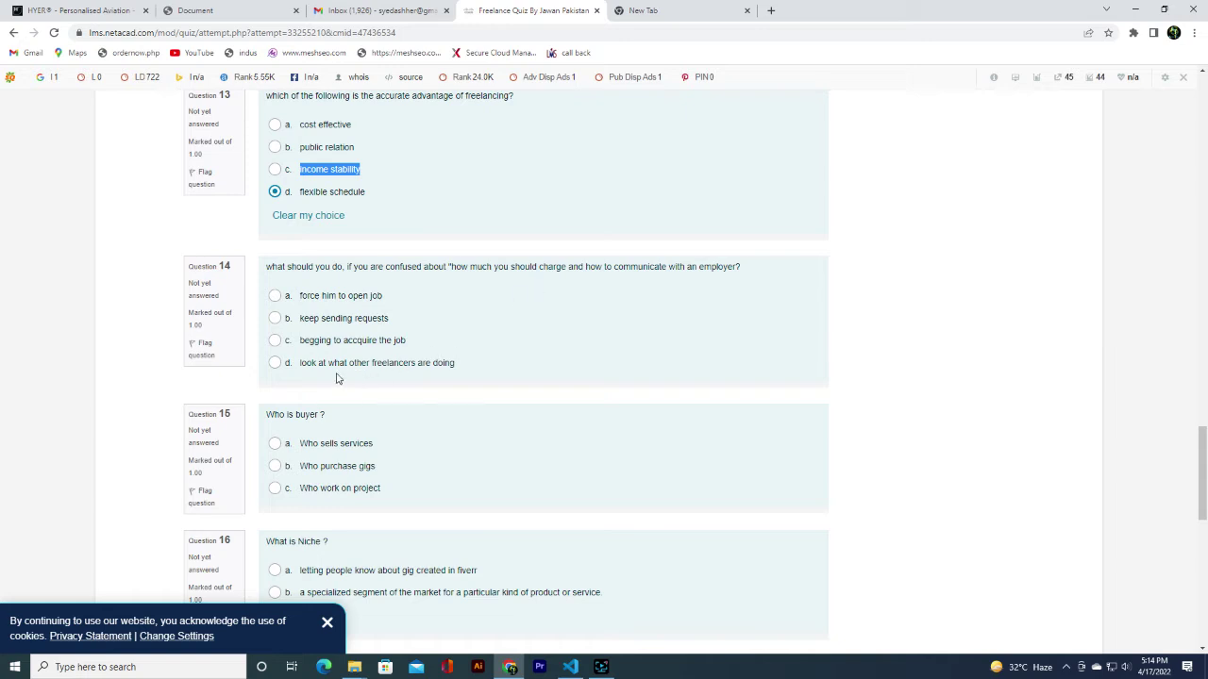
pyautogui.click(274, 362)
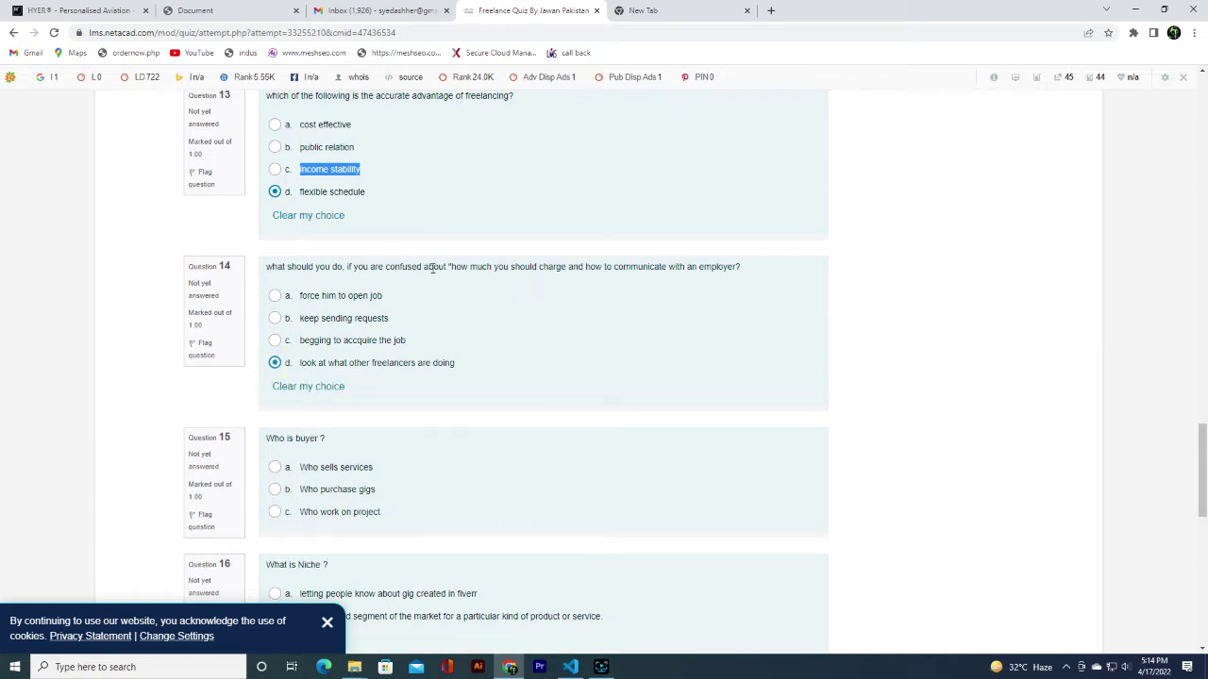
pyautogui.scroll(-3, 371, 323)
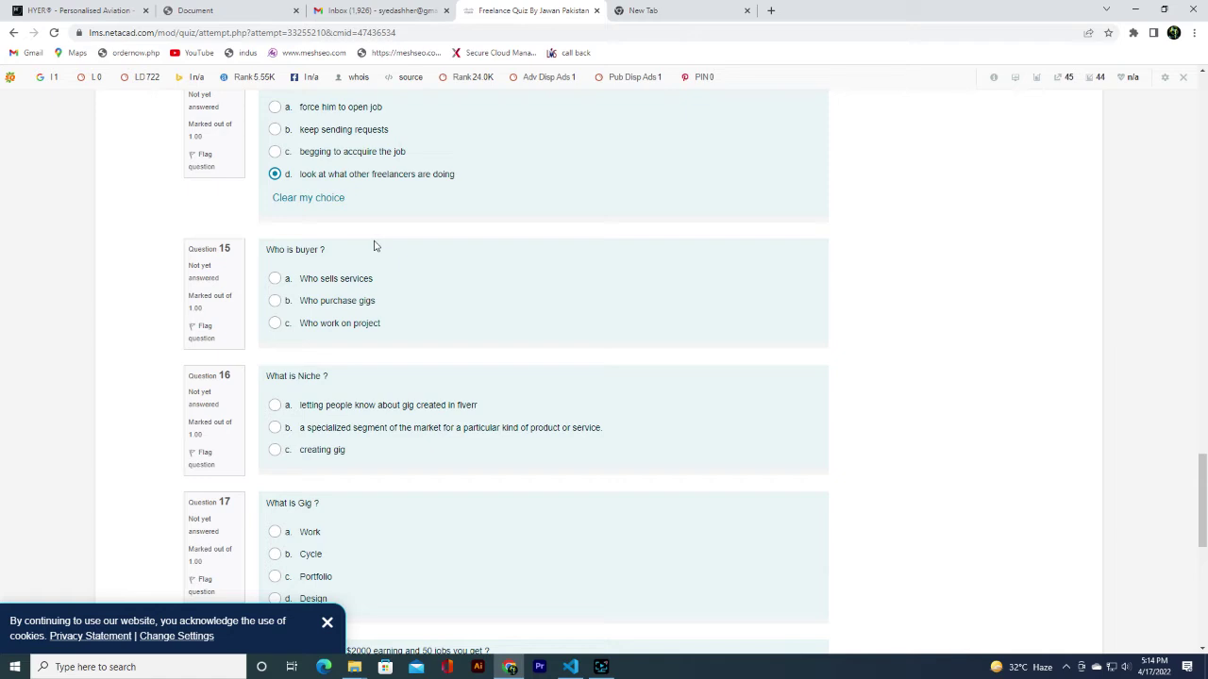
pyautogui.click(273, 302)
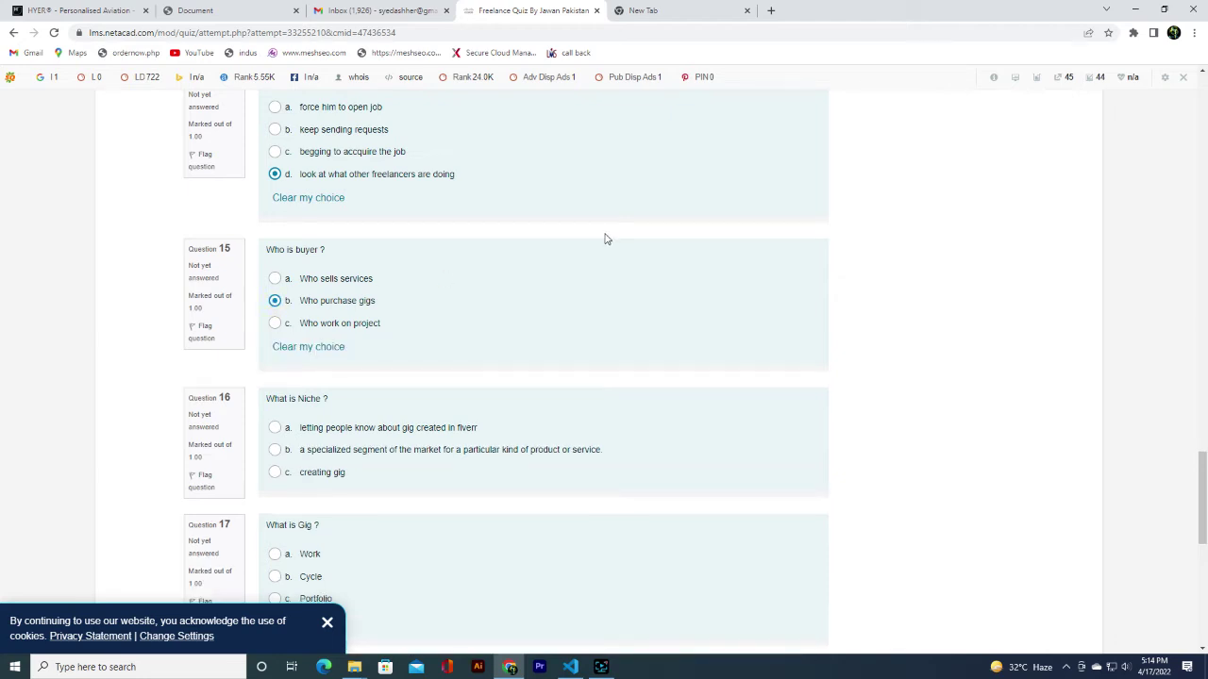
# Answer question 16 with "a specialized segment of the market for a particular kind of product or service" and question 17 with "Work".
pyautogui.scroll(-1, 606, 239)
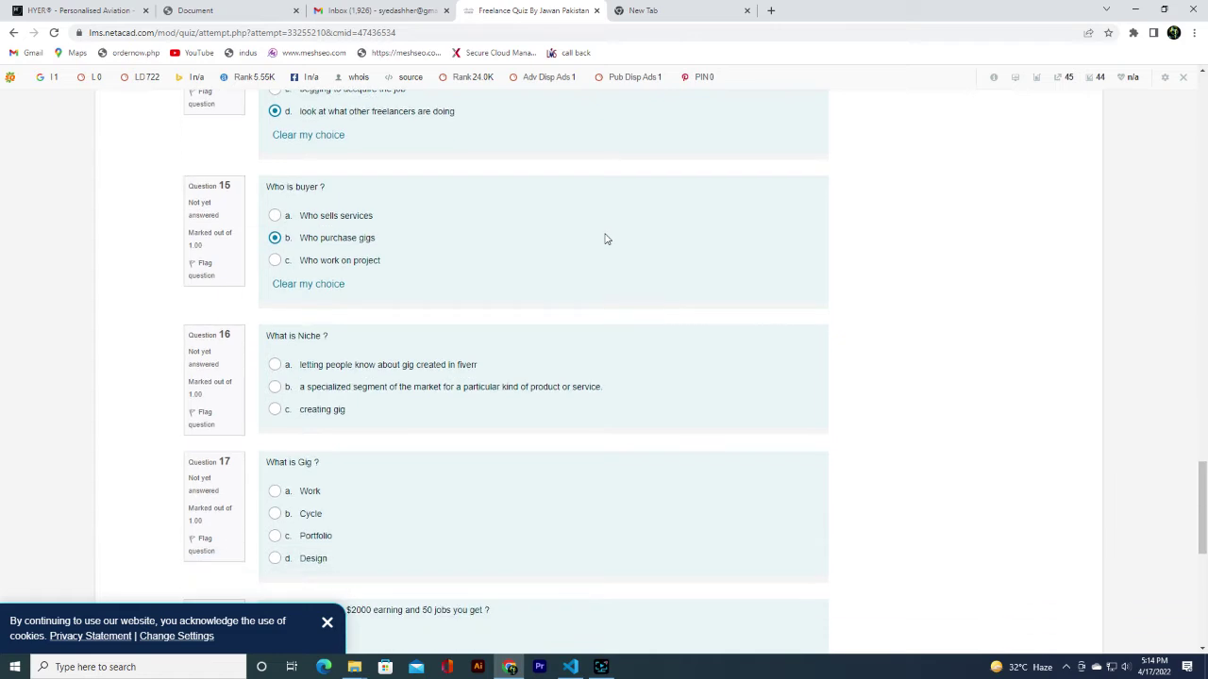
pyautogui.scroll(-1, 606, 239)
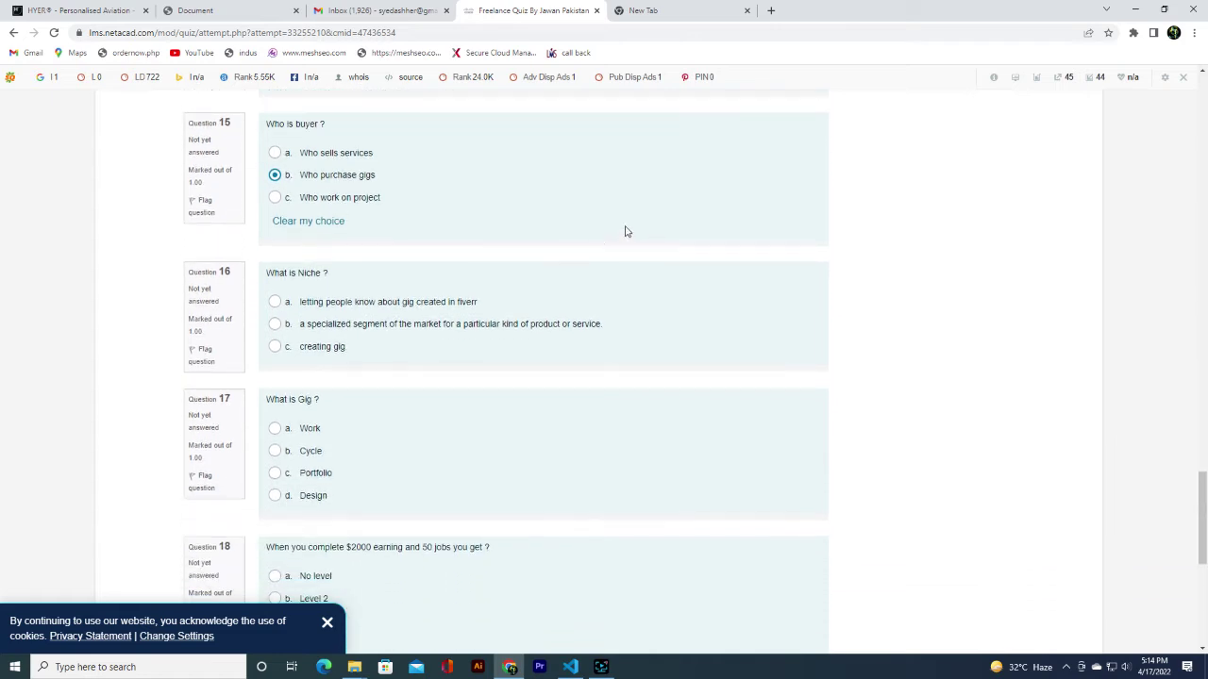
pyautogui.click(274, 325)
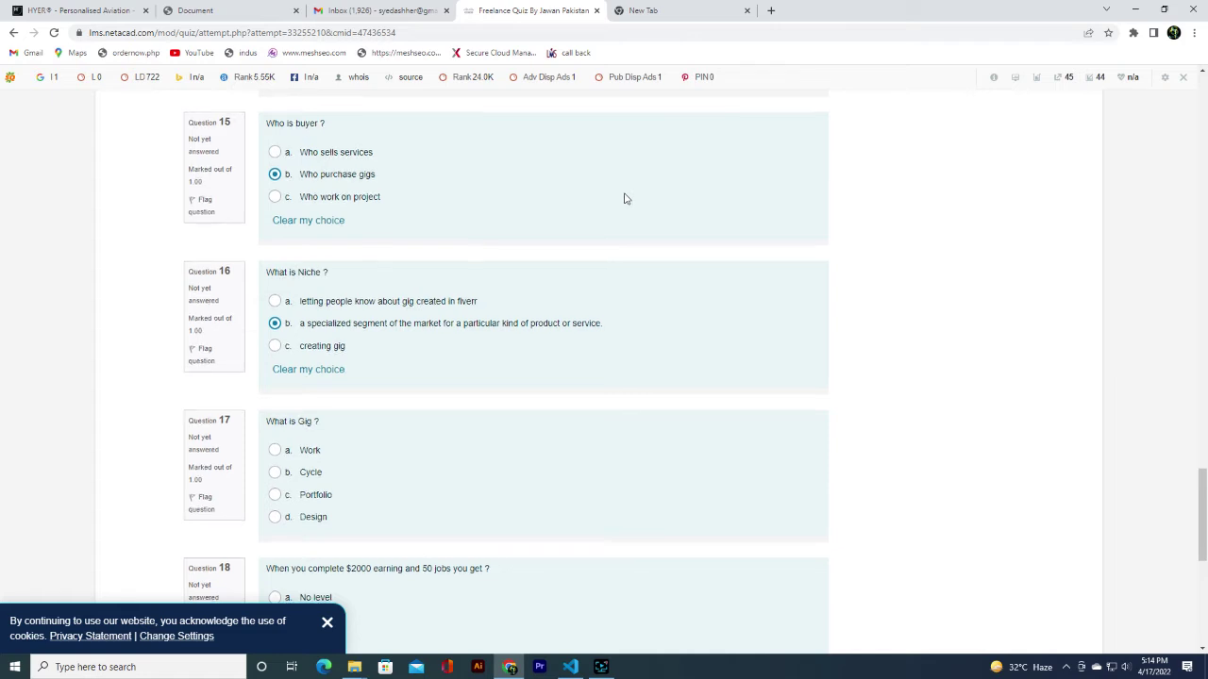
pyautogui.scroll(-2, 406, 268)
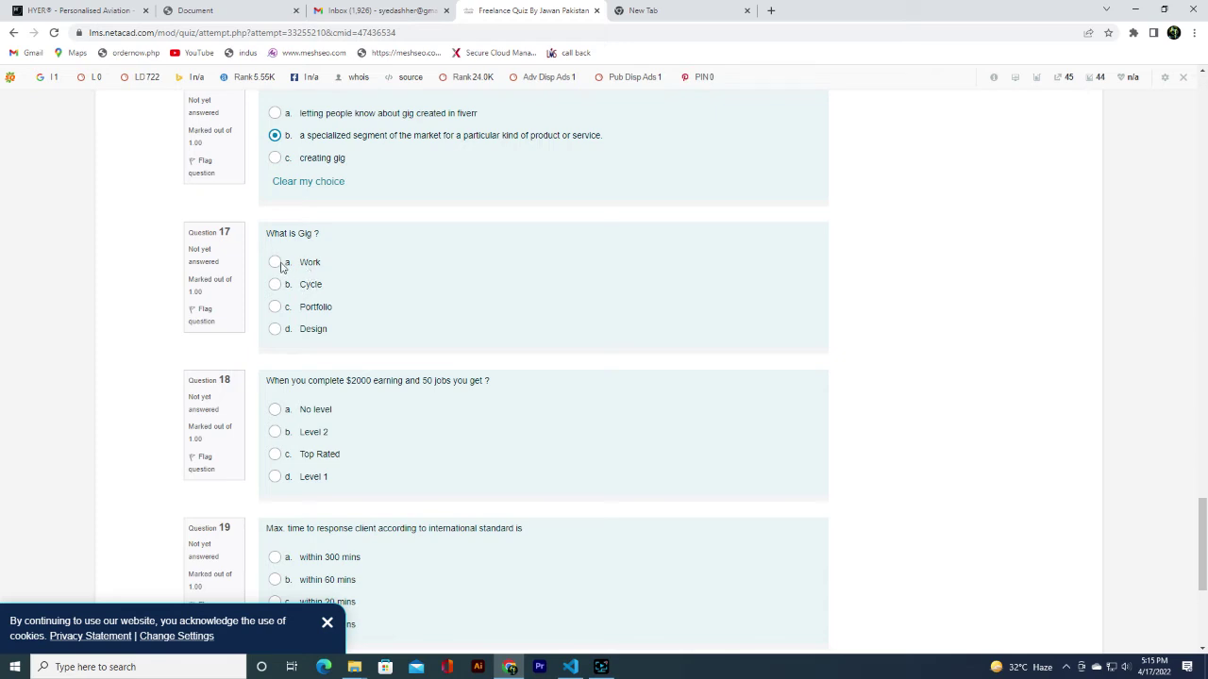
pyautogui.click(275, 263)
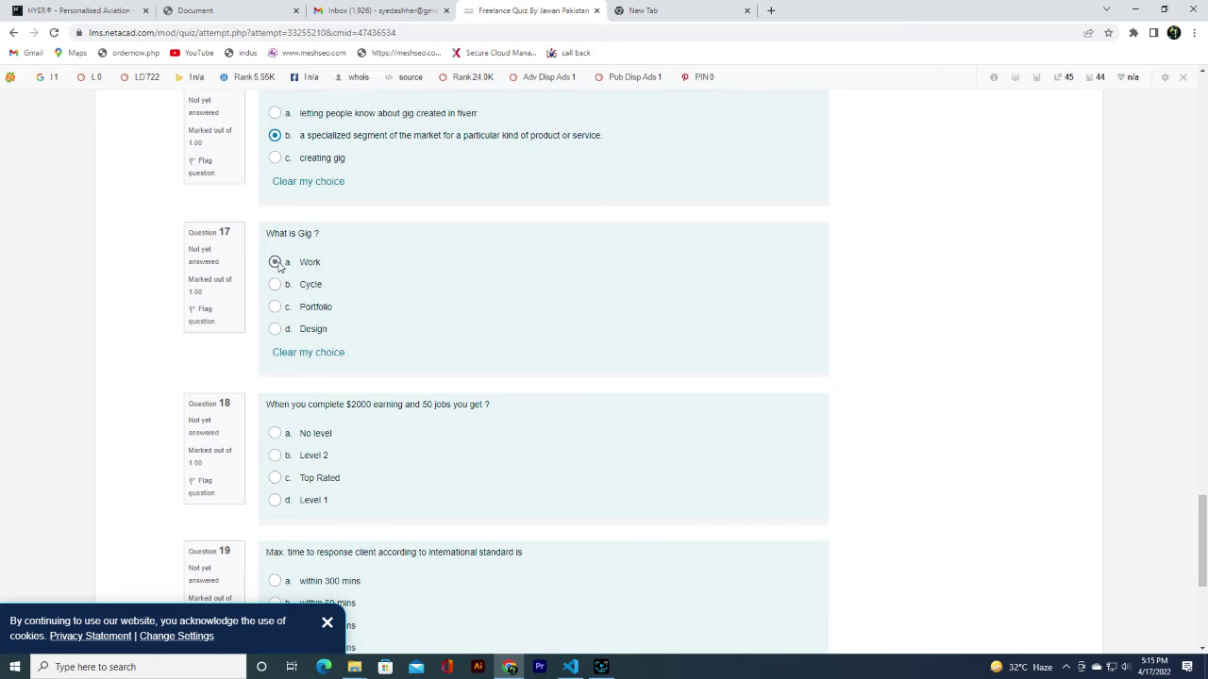
# Answer question 18 on $2000 earning and 50 jobs with "Level 2" and question 19 on response time with "within 60 mins".
pyautogui.scroll(-2, 279, 266)
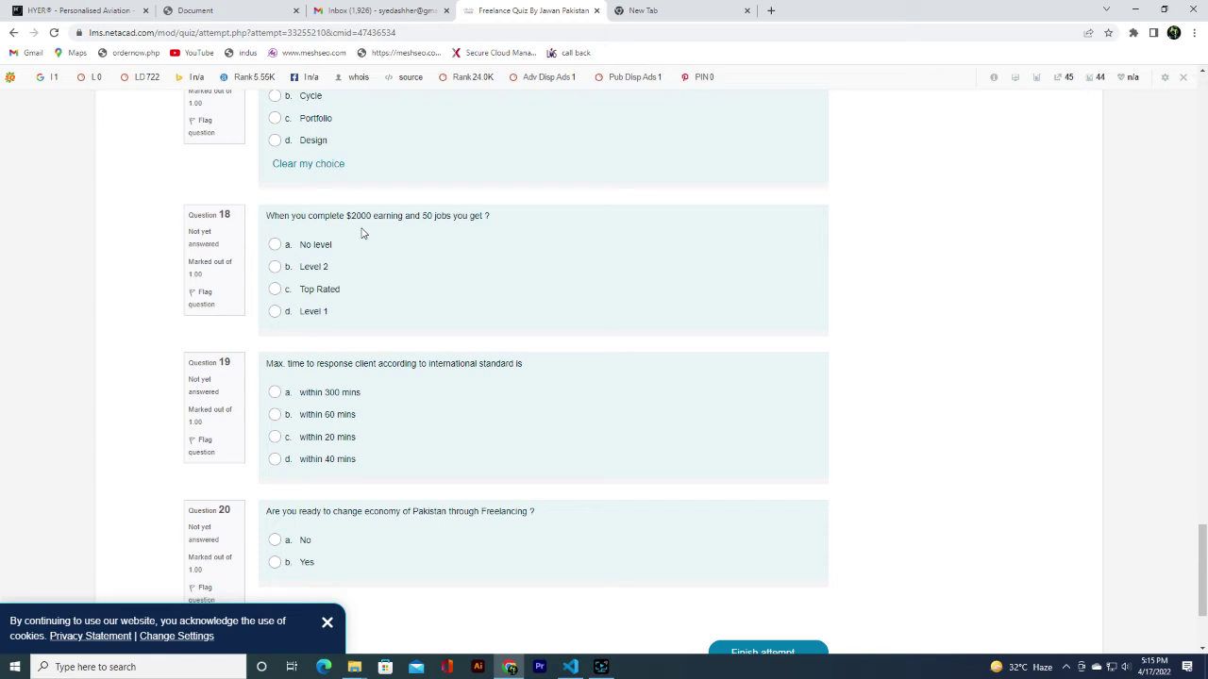
pyautogui.click(274, 268)
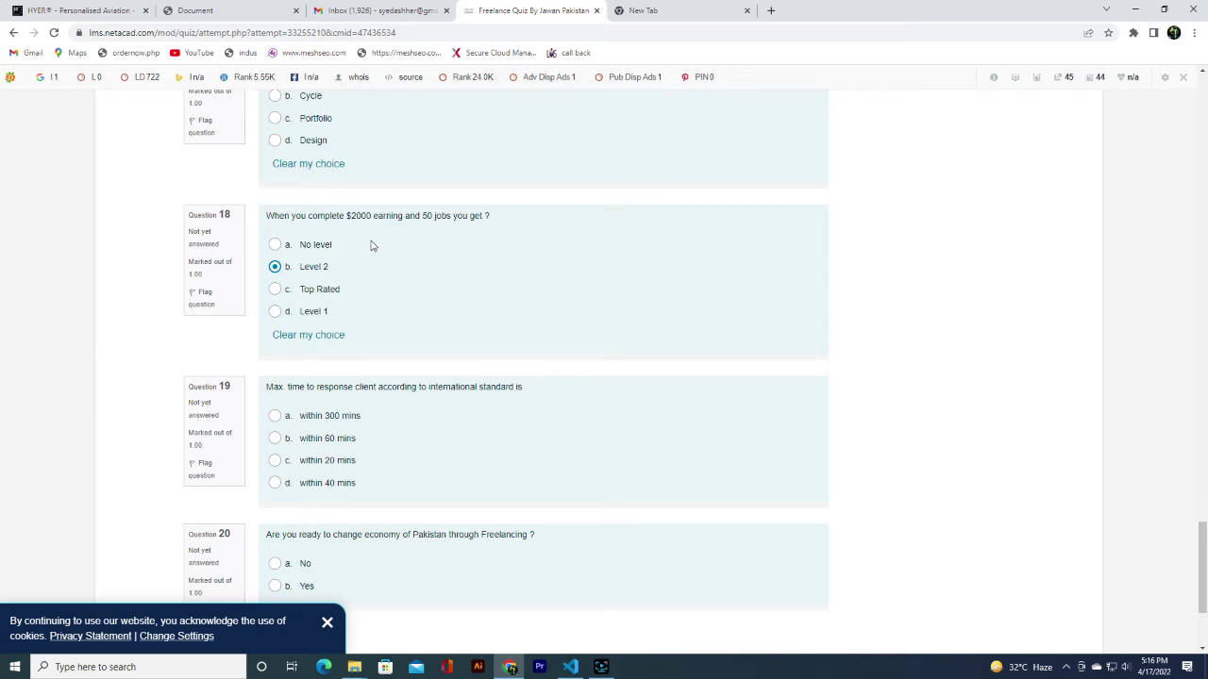
pyautogui.scroll(-1, 312, 325)
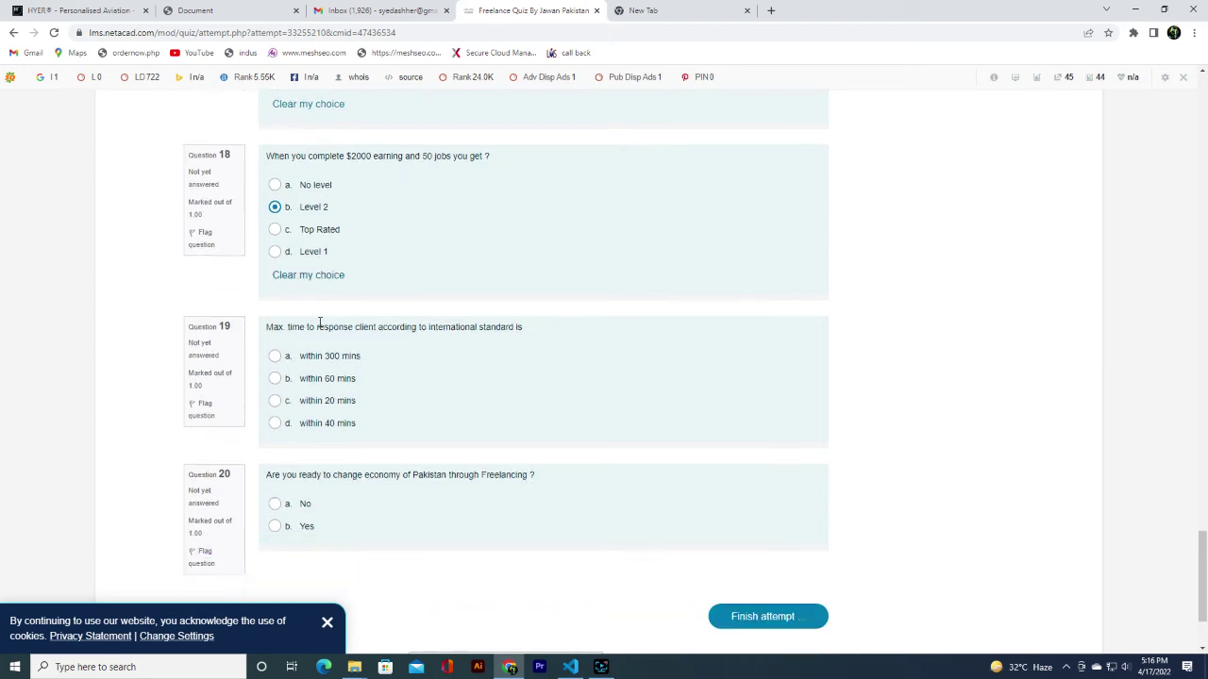
pyautogui.scroll(-1, 311, 323)
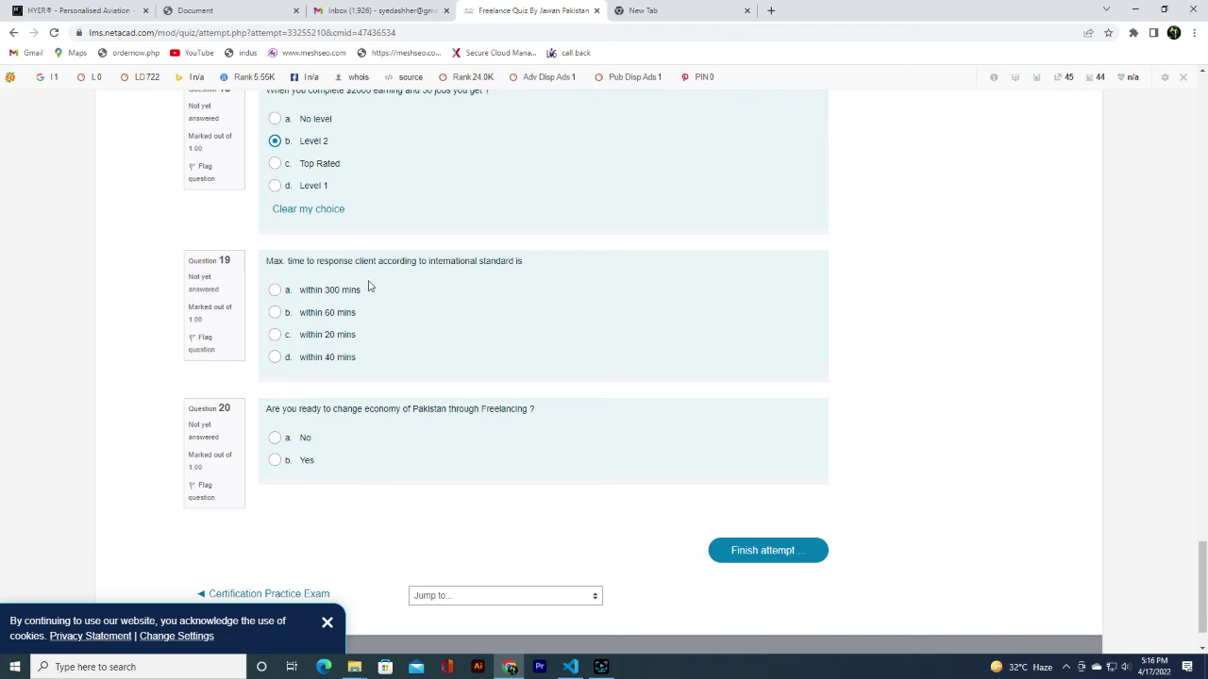
pyautogui.click(275, 313)
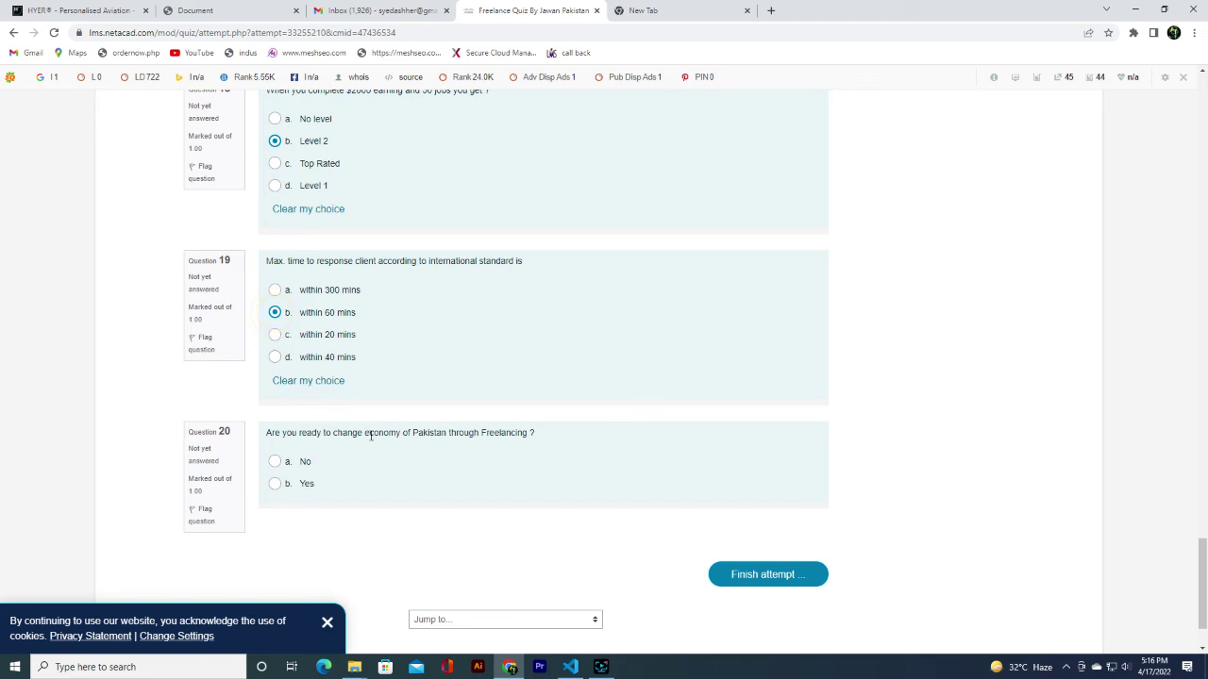
# Answer question 20 on changing Pakistan's economy with "No" and finish the attempt to reach its summary.
pyautogui.scroll(-1, 371, 436)
pyautogui.click(275, 368)
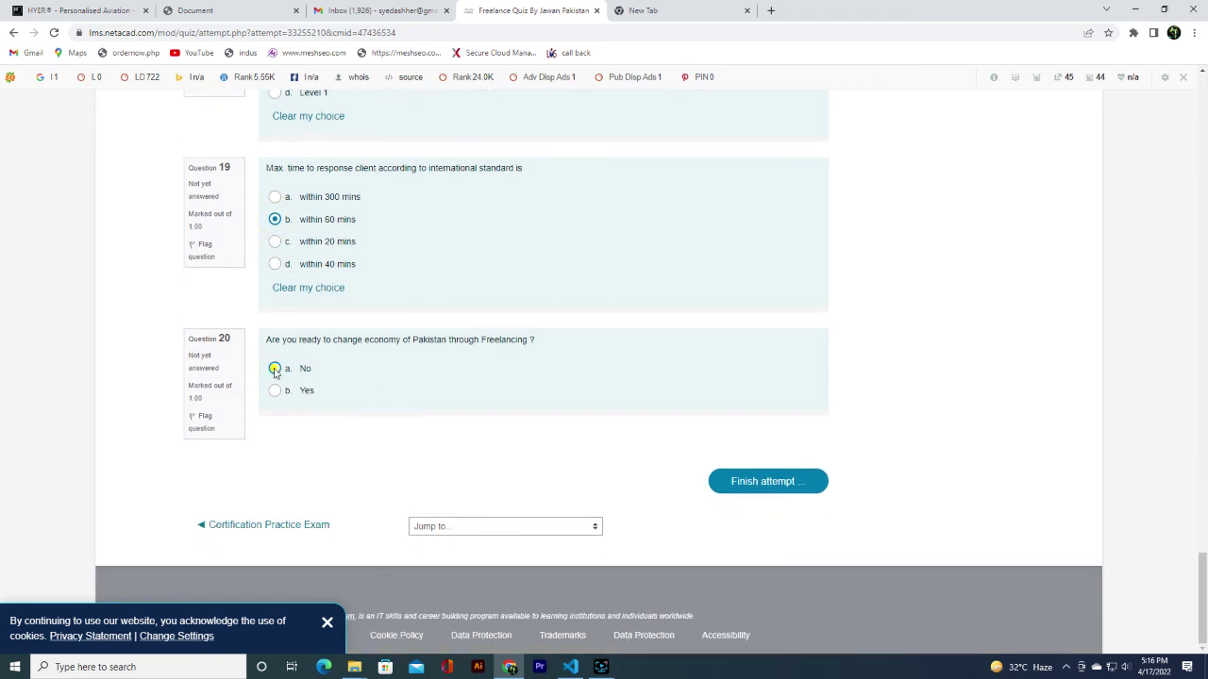
pyautogui.click(732, 481)
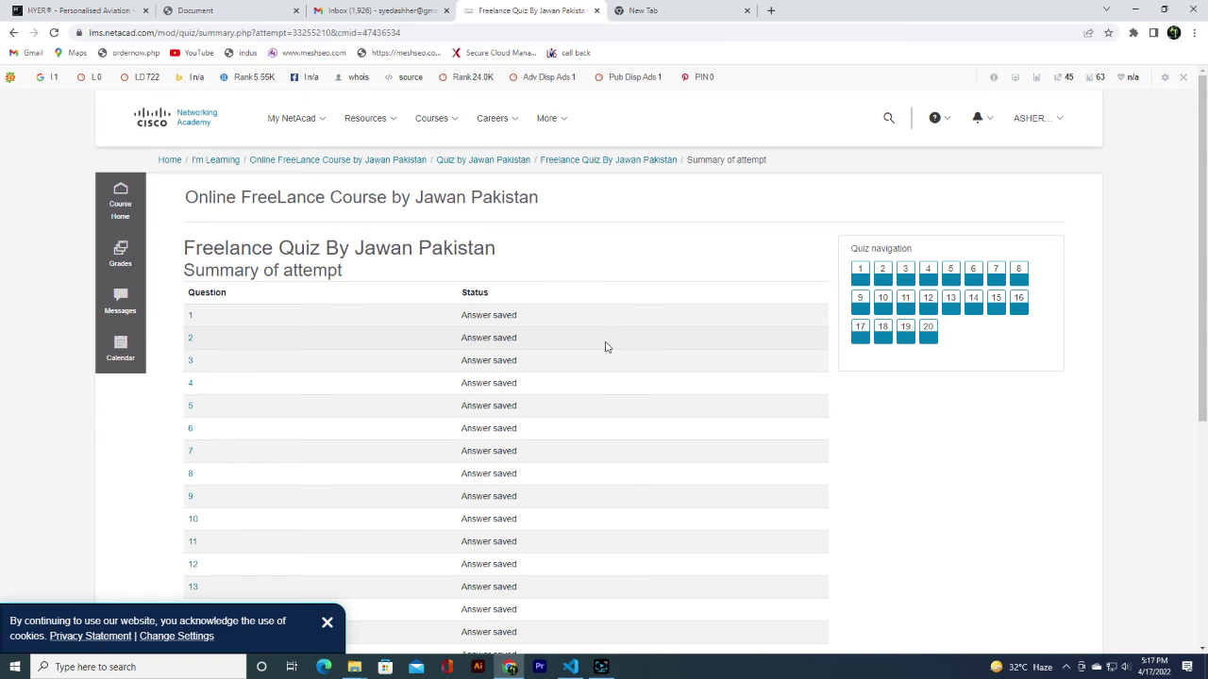
# Submit all answers of the quiz attempt from its summary page and confirm the final submission.
pyautogui.scroll(-4, 606, 347)
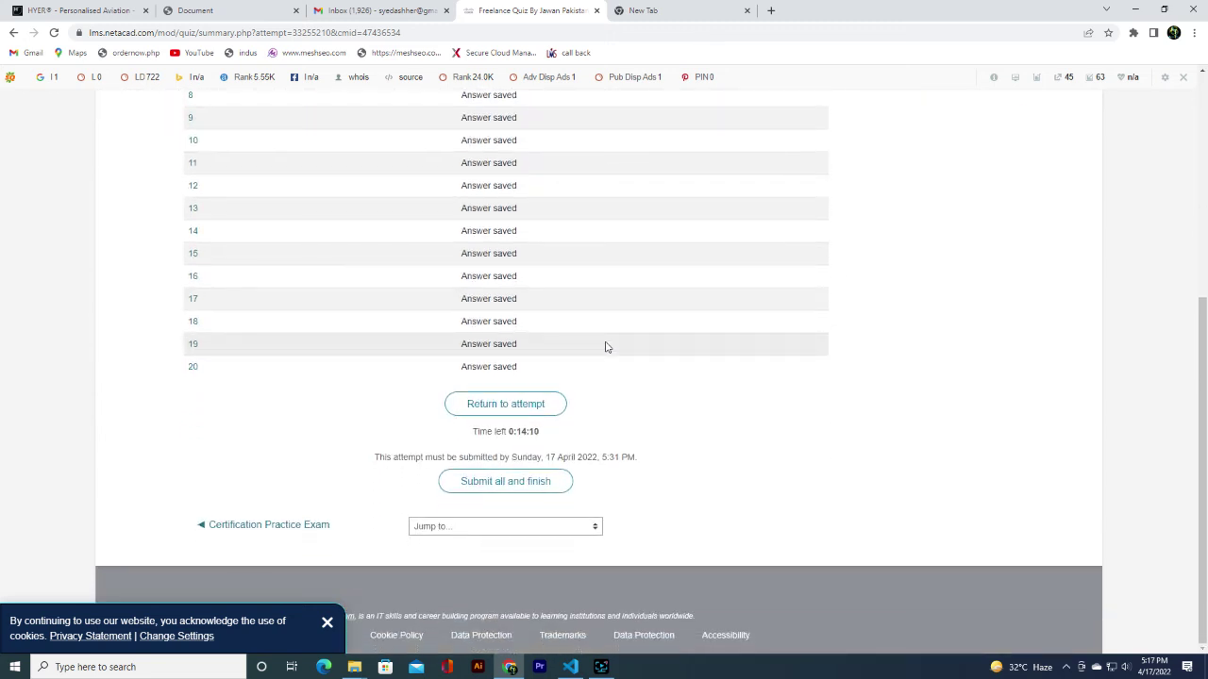
pyautogui.doubleClick(517, 430)
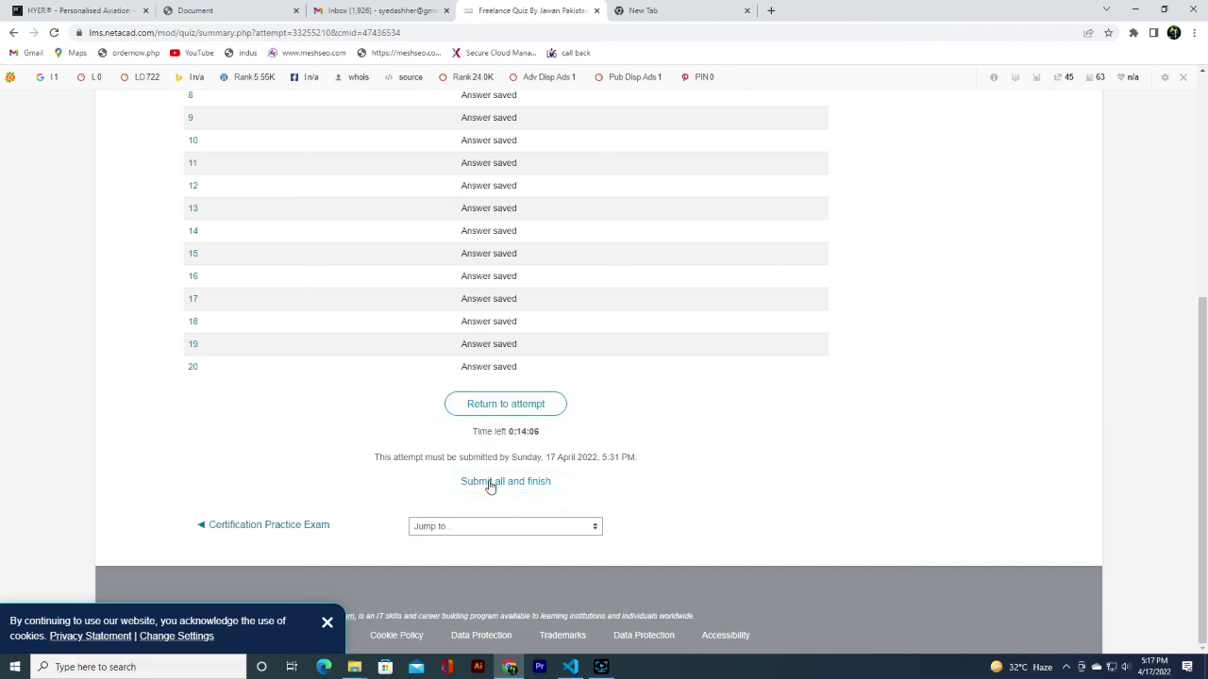
pyautogui.moveTo(536, 458); pyautogui.dragTo(638, 458)
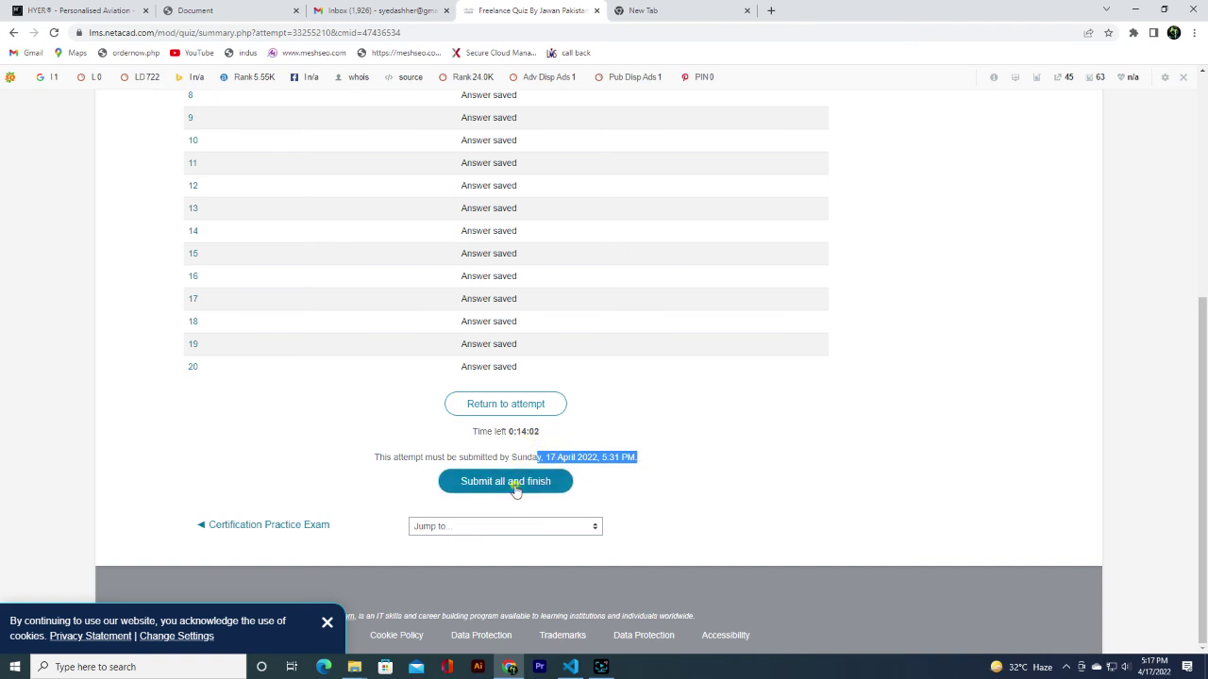
pyautogui.click(516, 490)
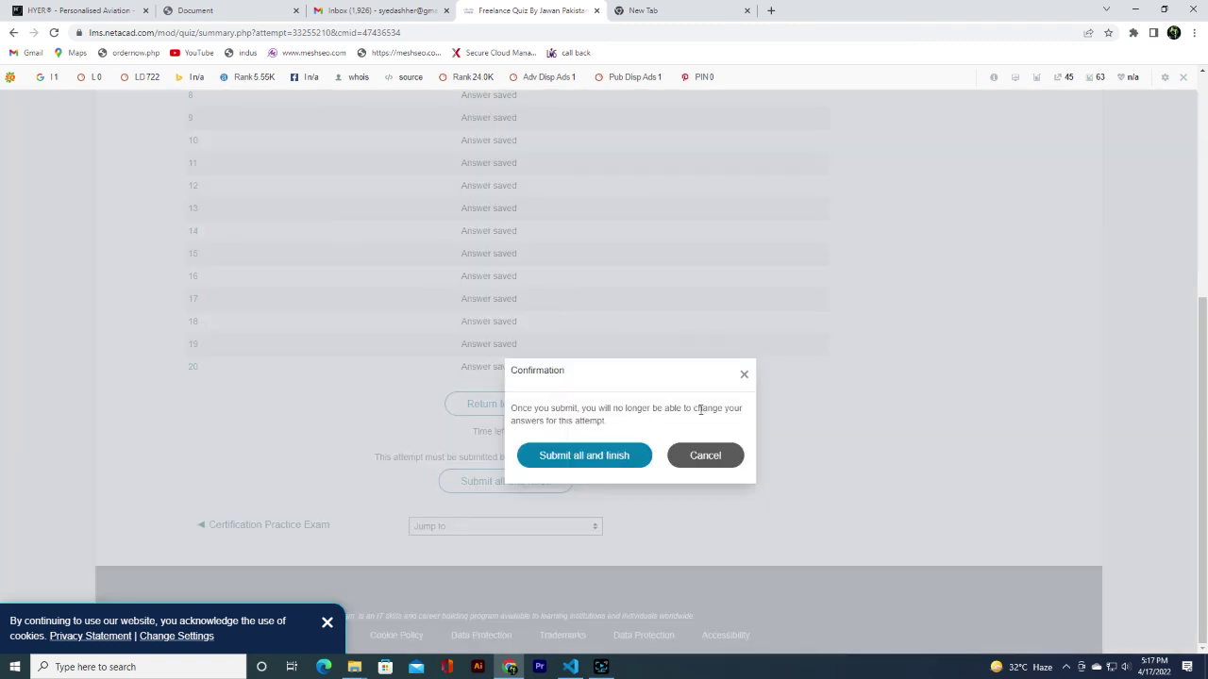
pyautogui.click(602, 454)
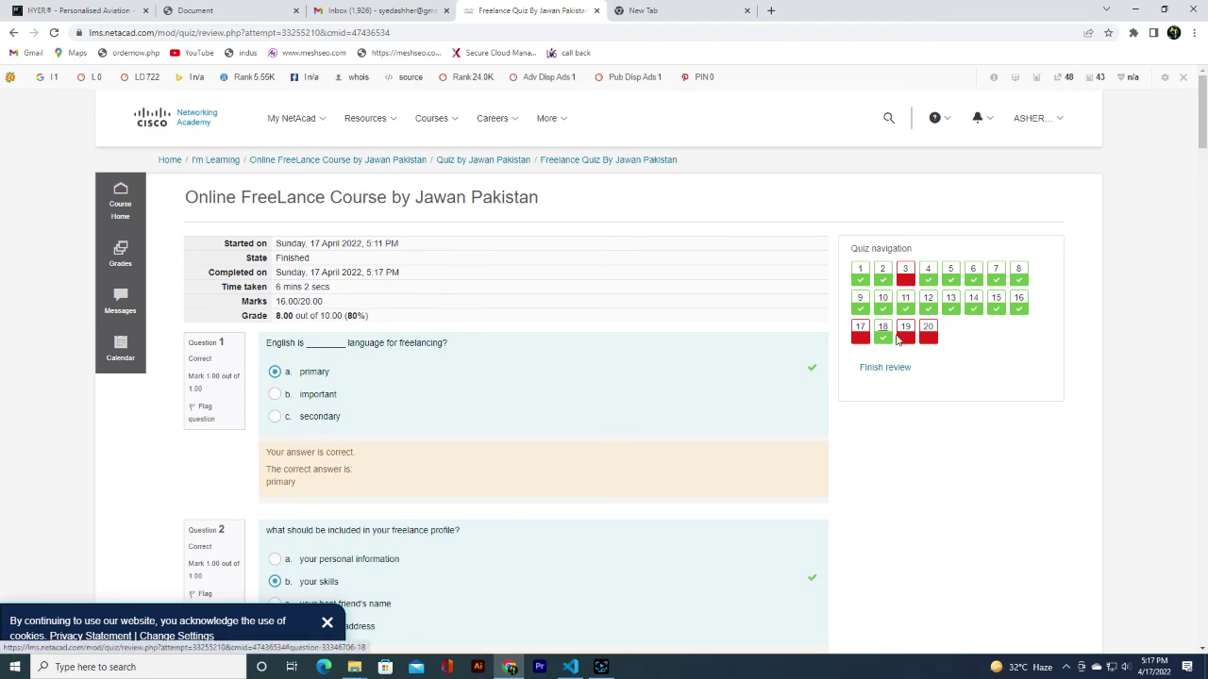
# Review the marked attempt, examining the given and correct answers for questions 3 and 17.
pyautogui.scroll(-5, 459, 396)
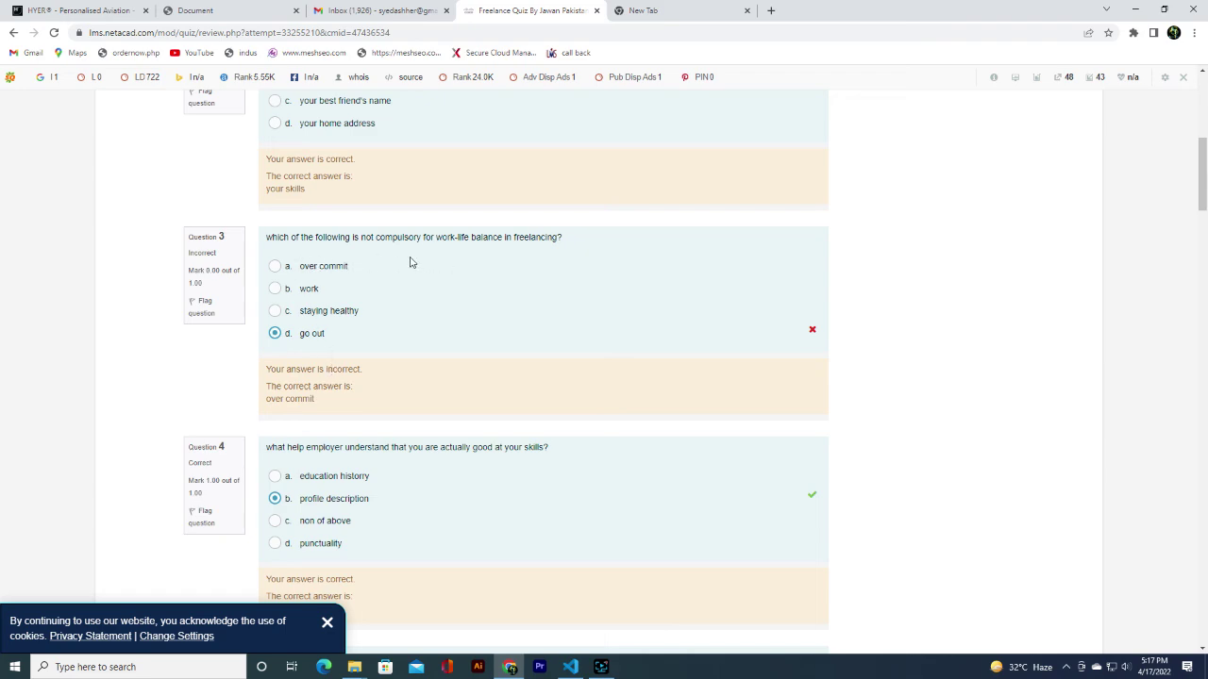
pyautogui.scroll(5, 1035, 286)
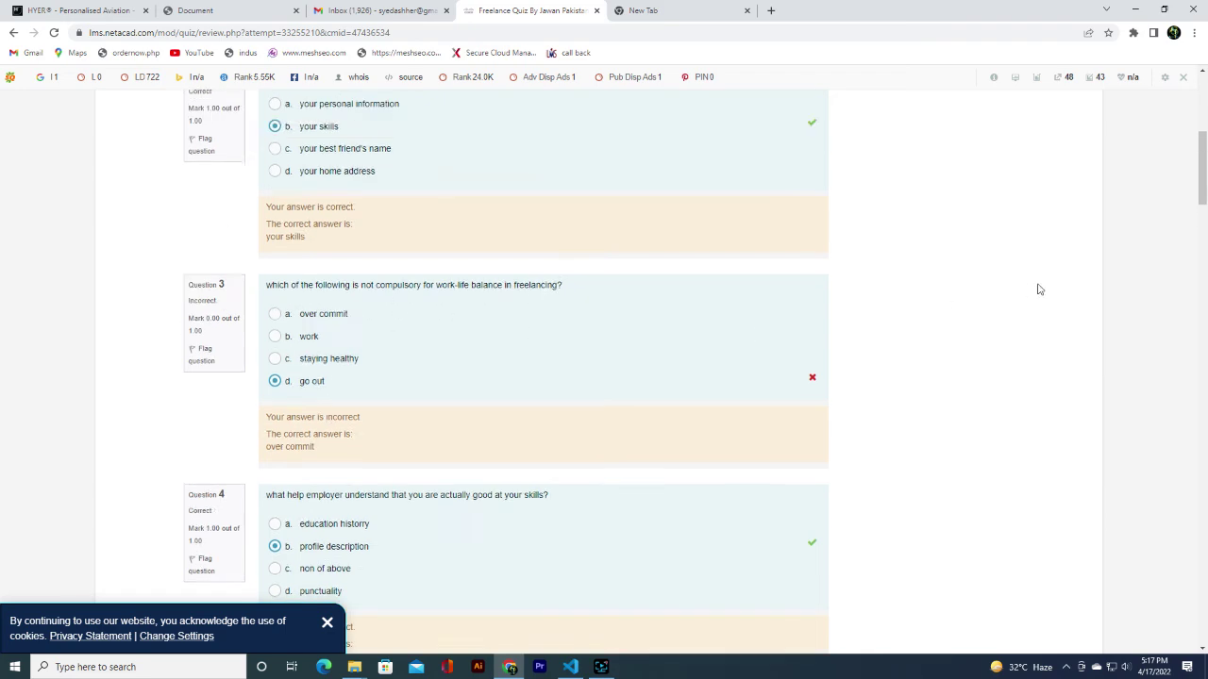
pyautogui.scroll(-4, 762, 358)
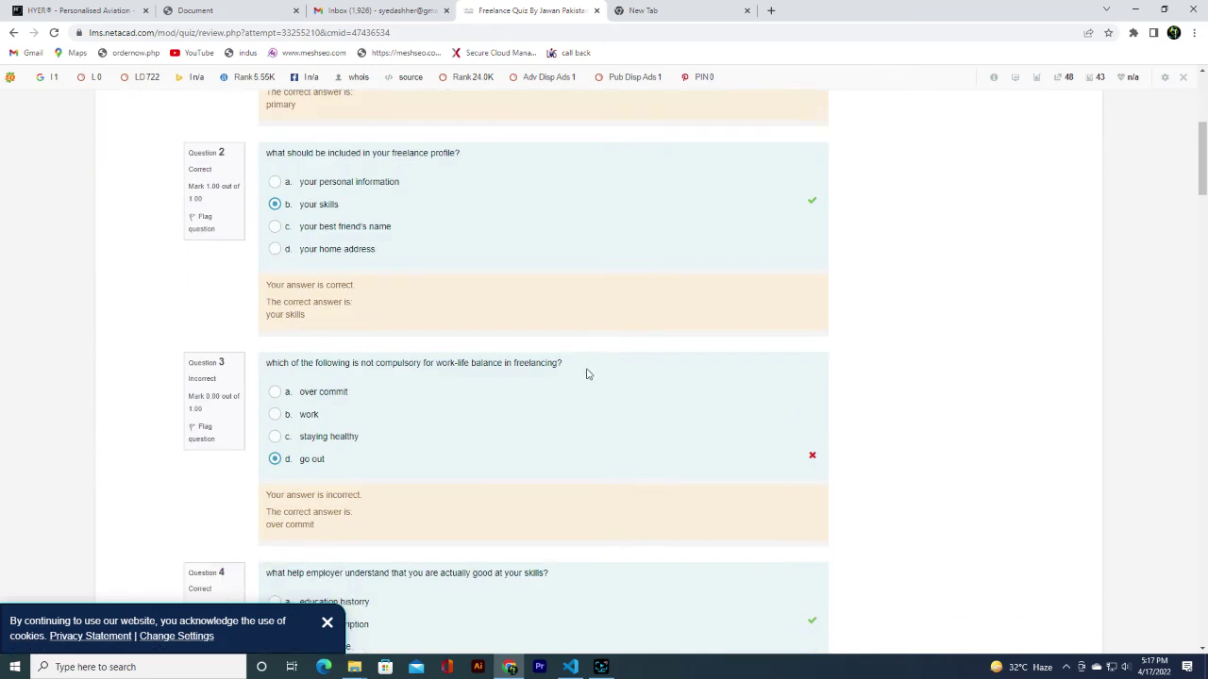
pyautogui.scroll(3, 588, 372)
pyautogui.click(860, 267)
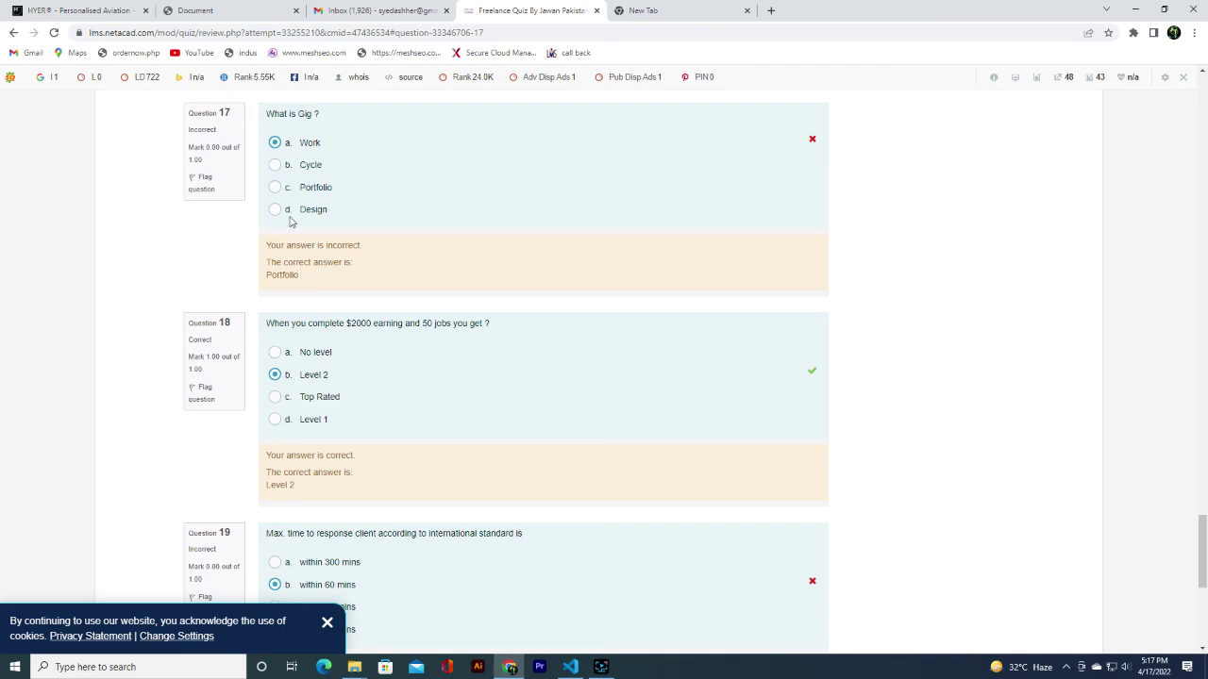
pyautogui.scroll(2, 1045, 218)
pyautogui.scroll(20, 1045, 218)
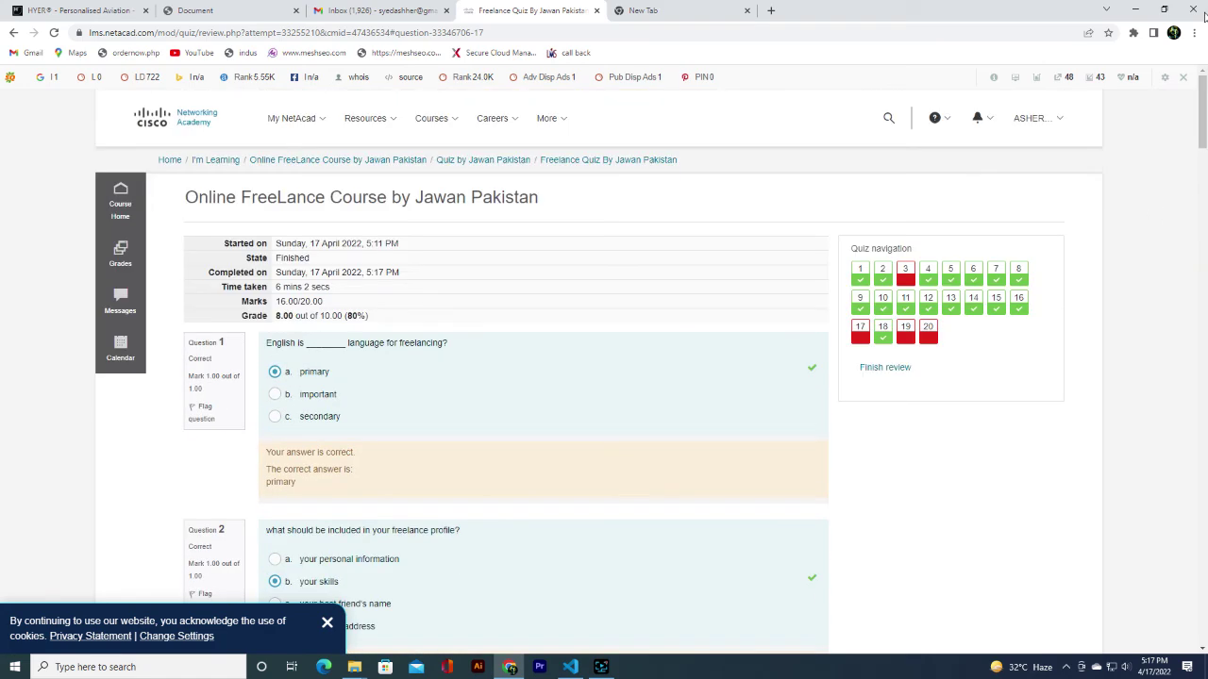
# Examine the feedback and correct answers for questions 19 and 20 in the attempt review.
pyautogui.click(906, 336)
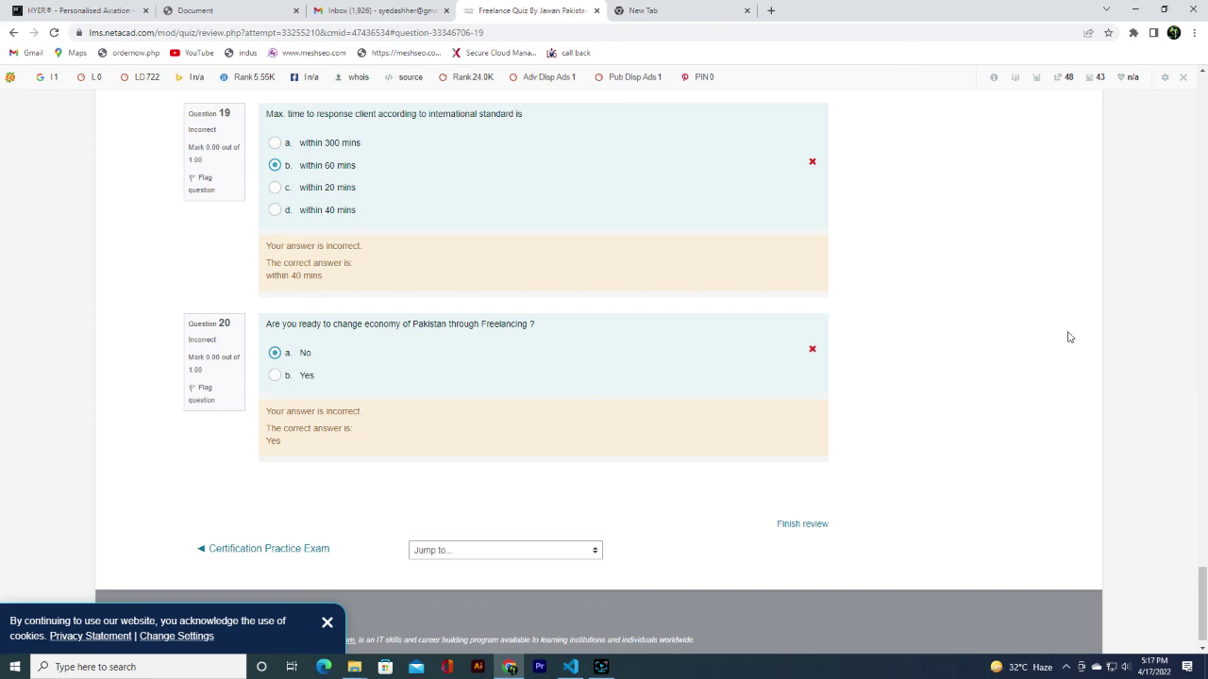
pyautogui.moveTo(1205, 566); pyautogui.dragTo(1204, 85)
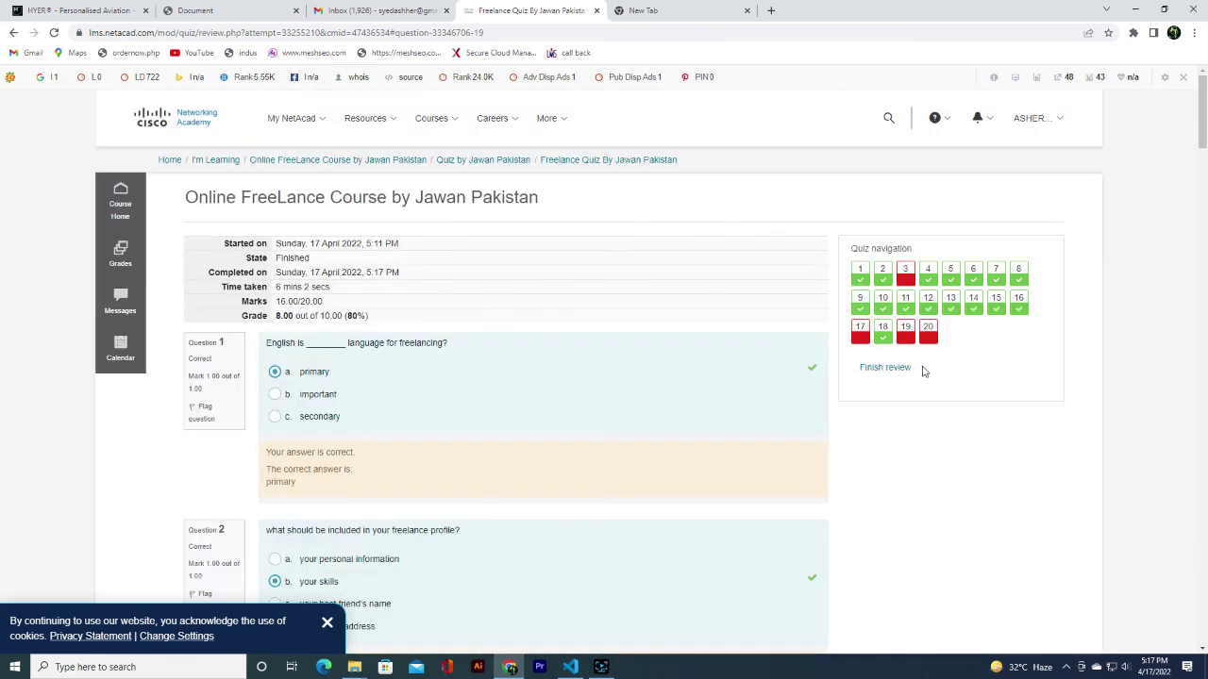
pyautogui.click(927, 331)
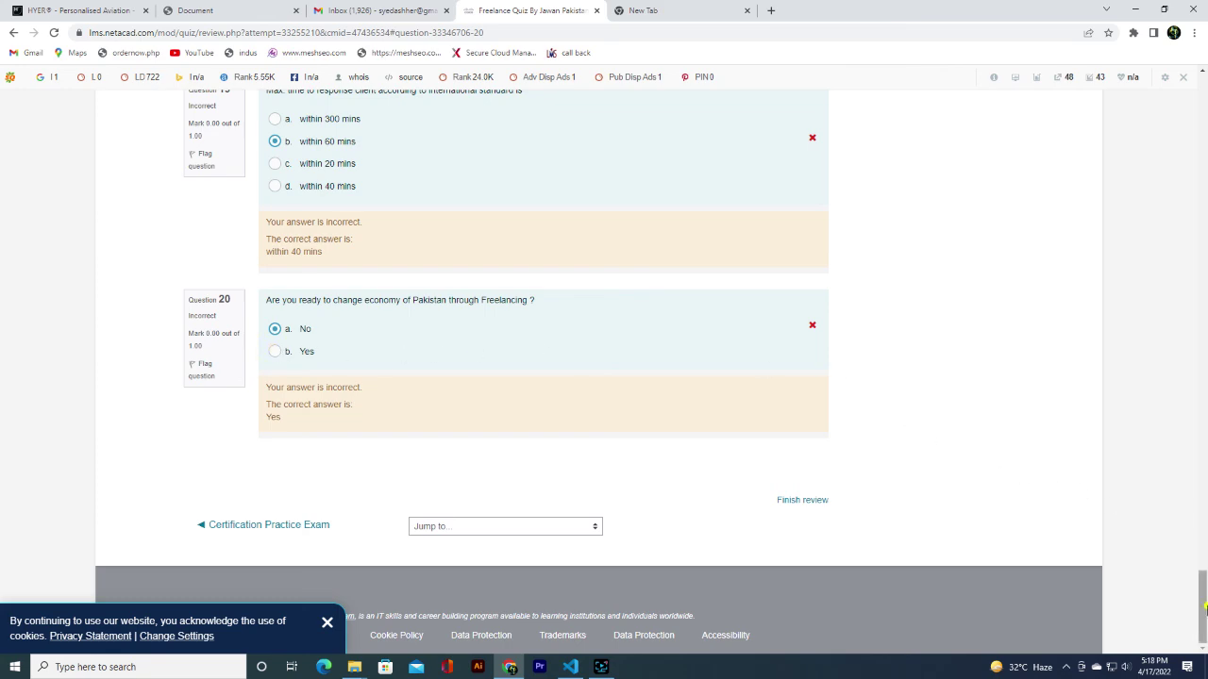
pyautogui.moveTo(1201, 575); pyautogui.dragTo(1201, 104)
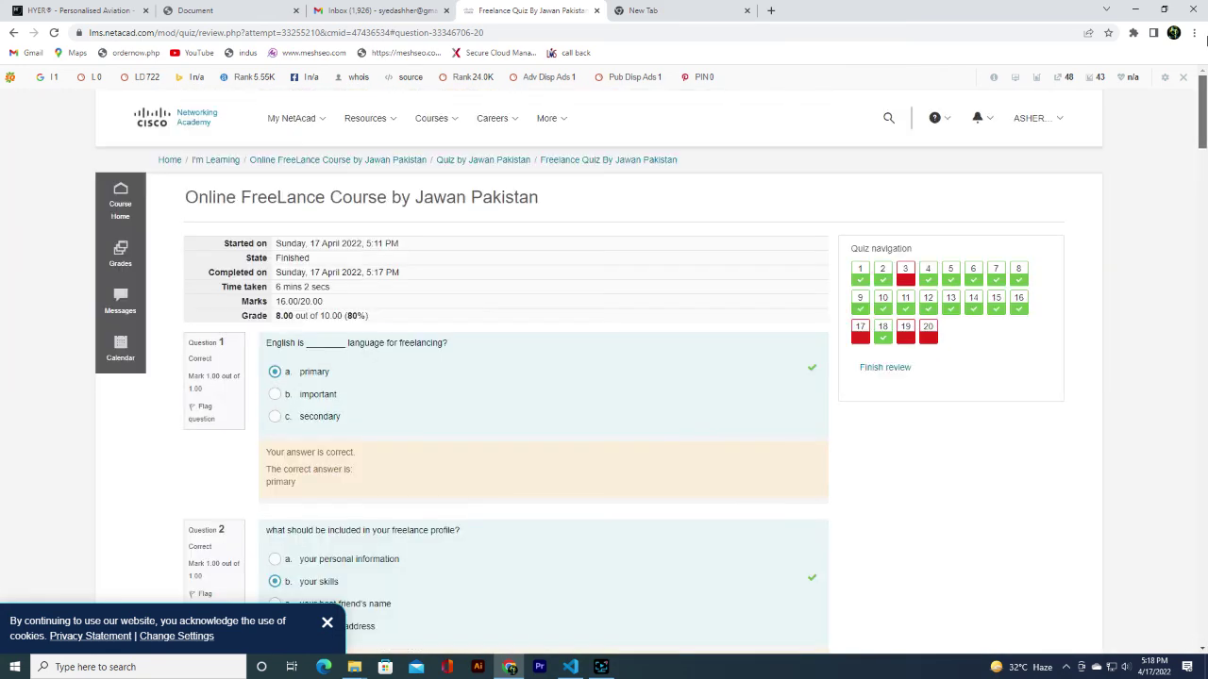
# Finish the review, check the final grade in the summary of previous attempts, and reopen the attempt's review.
pyautogui.click(896, 368)
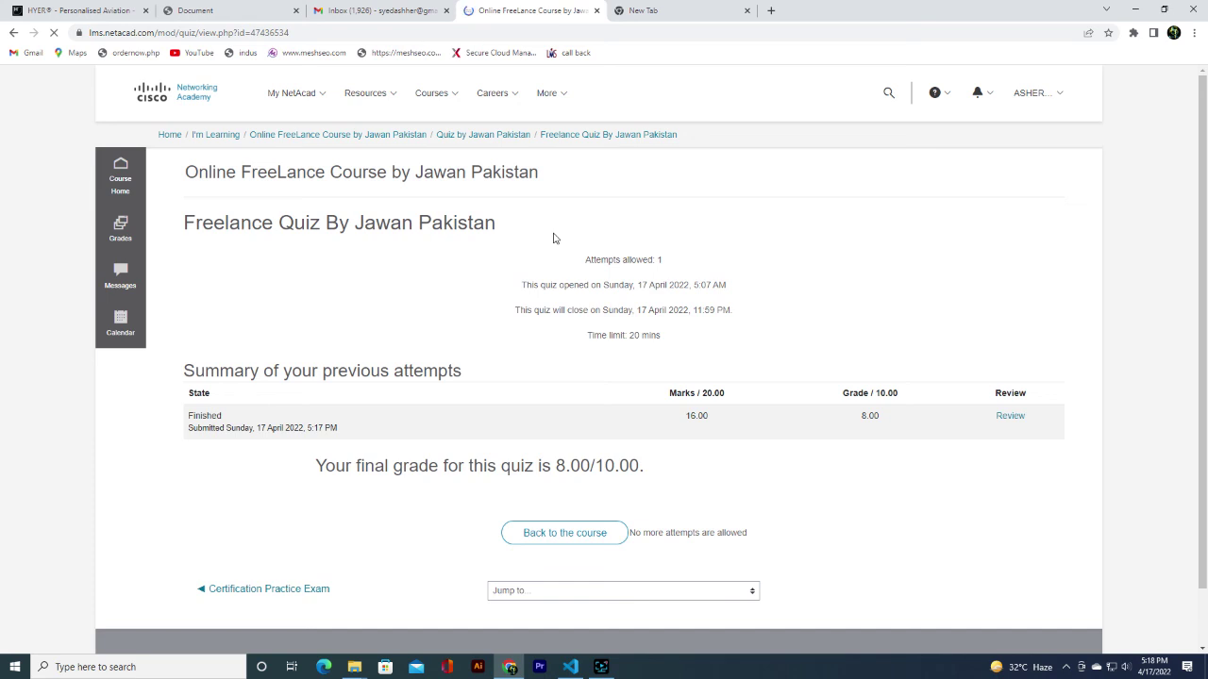
pyautogui.scroll(-1, 554, 237)
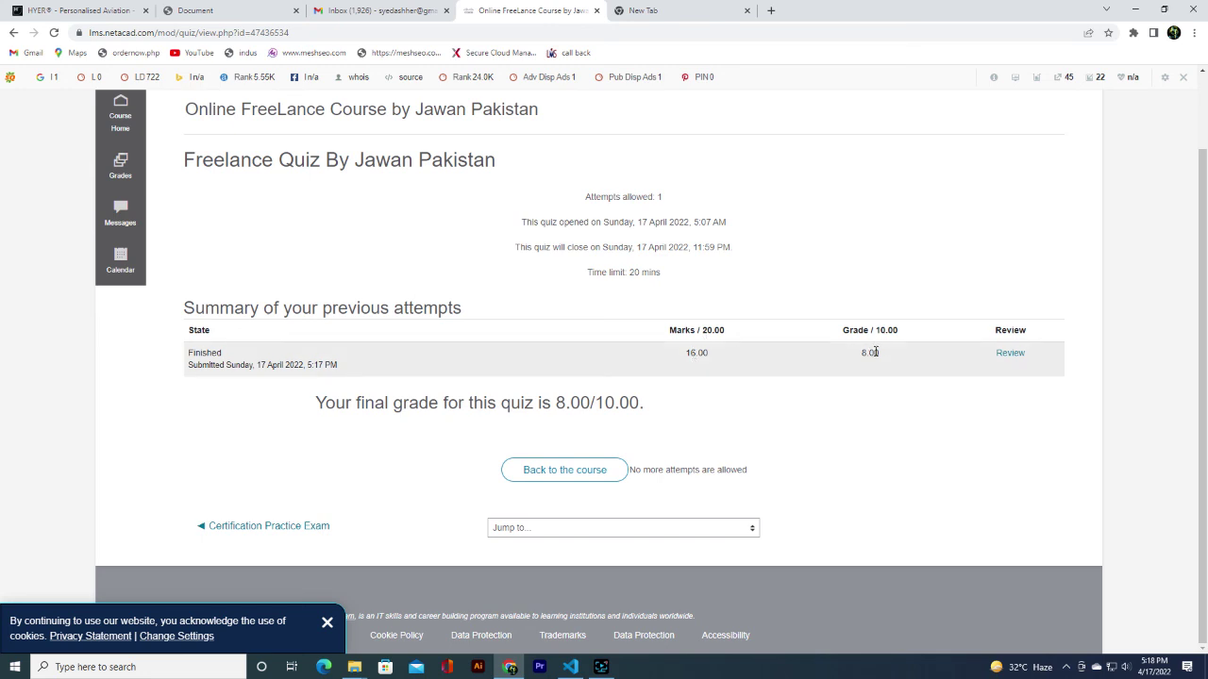
pyautogui.click(1010, 354)
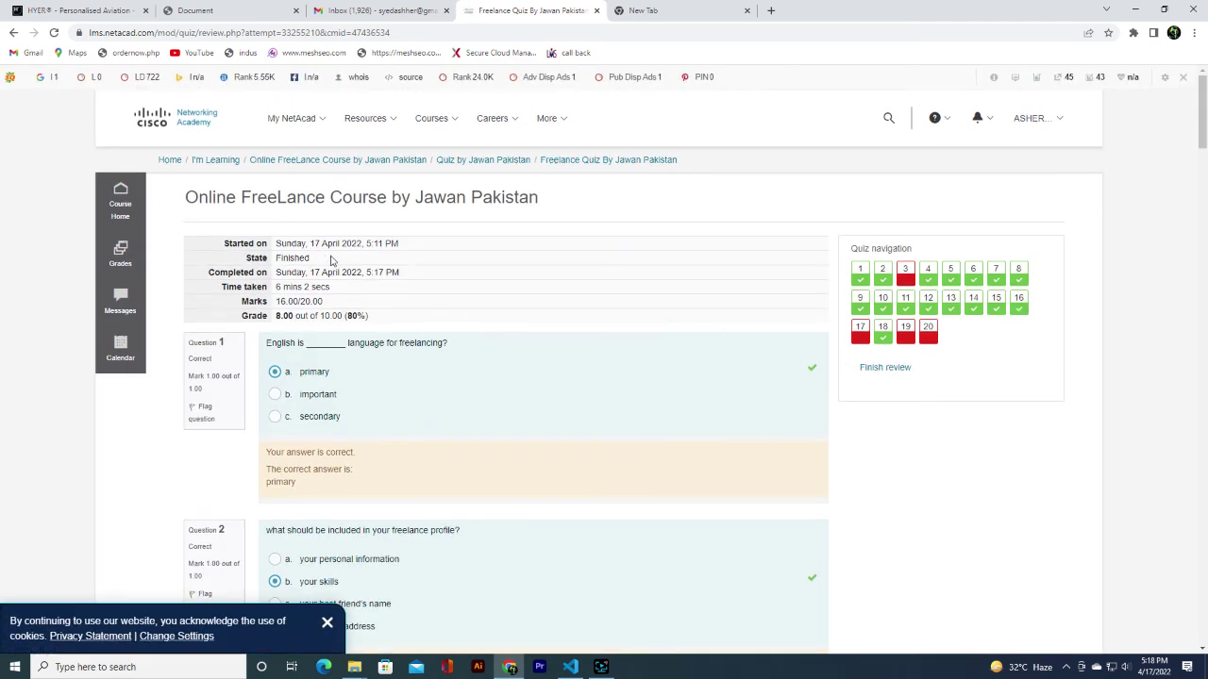
# Open the browser's developer tools on the attempt review page.
pyautogui.press('F12')
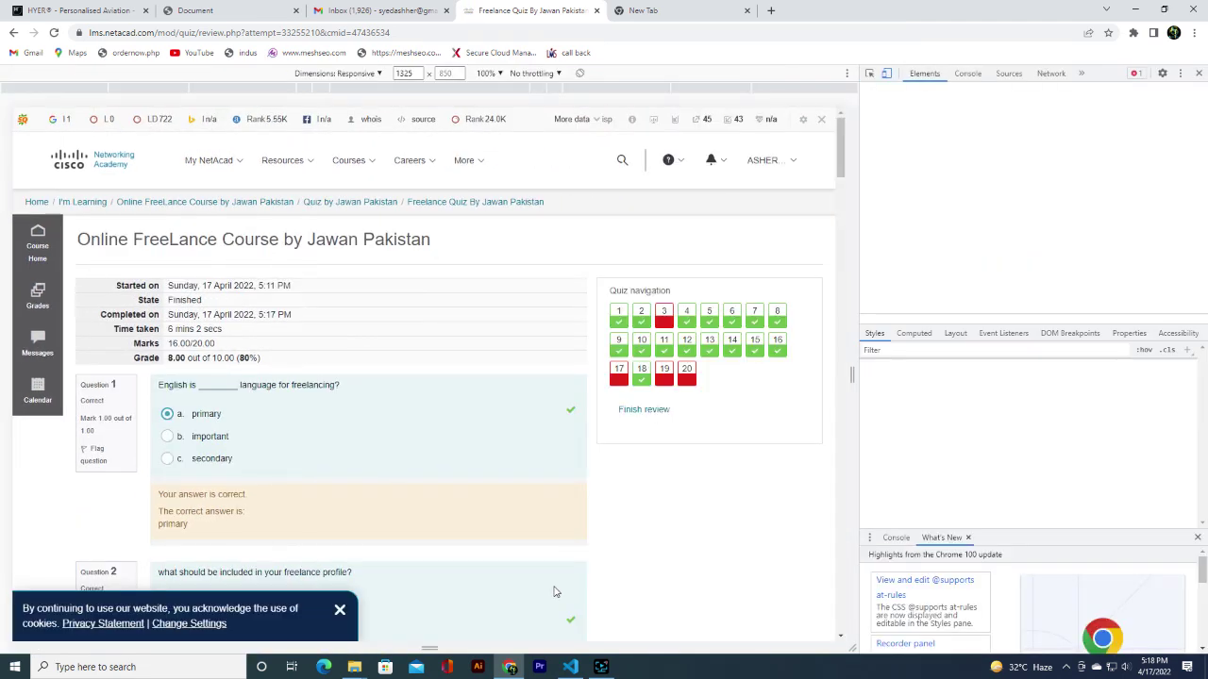